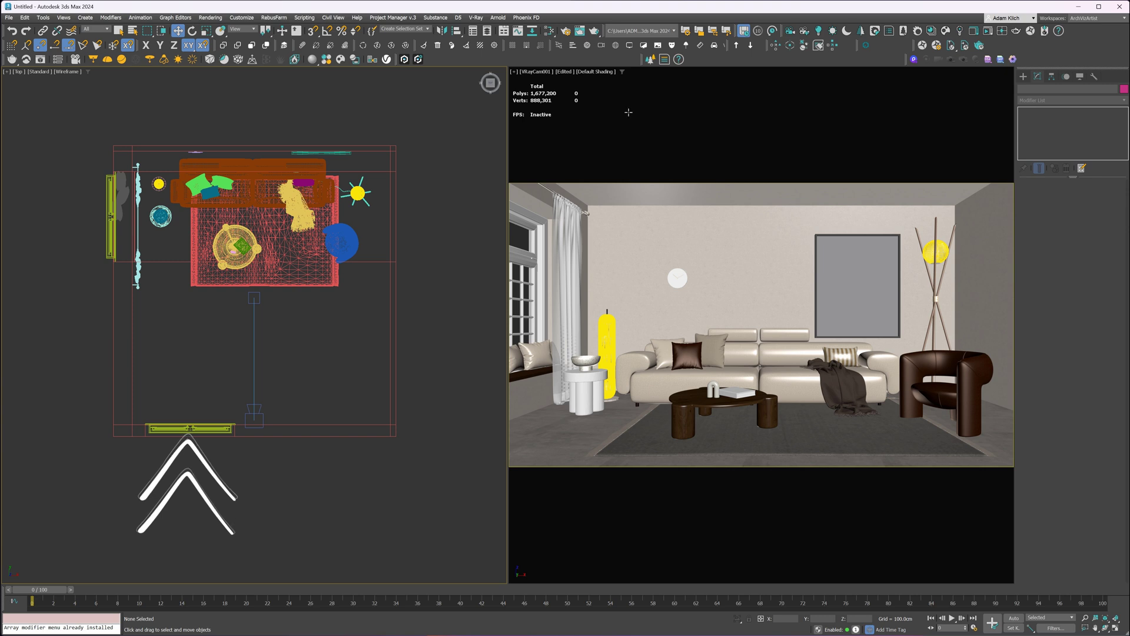
Open the V-Ray 7 Render Setup dialog from the main toolbar
{"action": "left_click", "coordinate": [566, 31]}
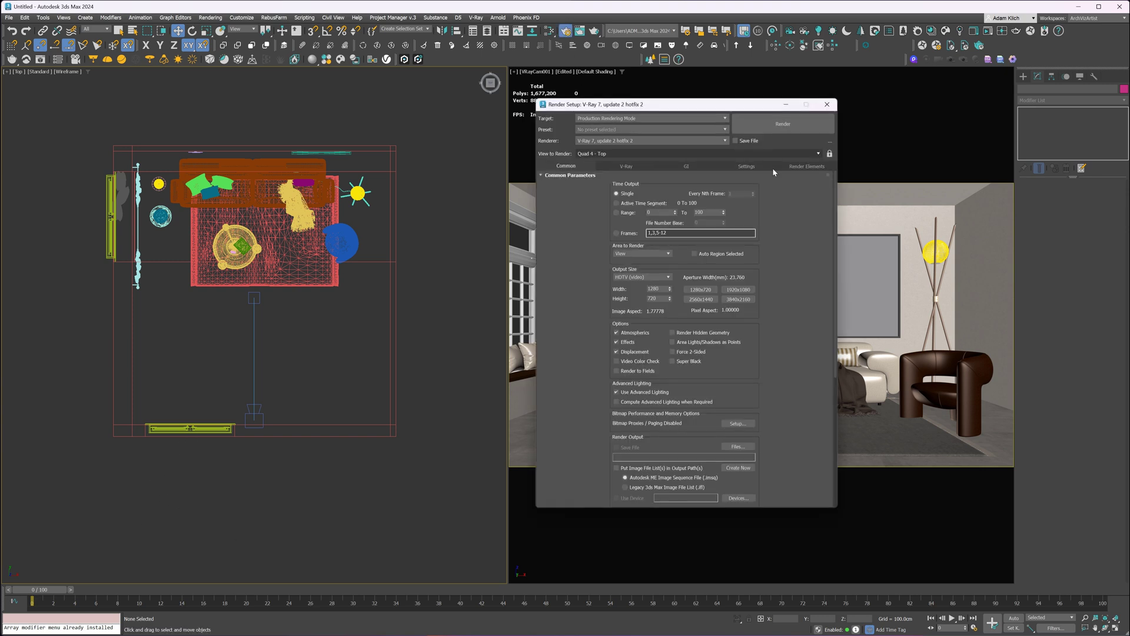
Lock rendering to the VRayCam001 camera view
{"action": "left_click", "coordinate": [933, 227]}
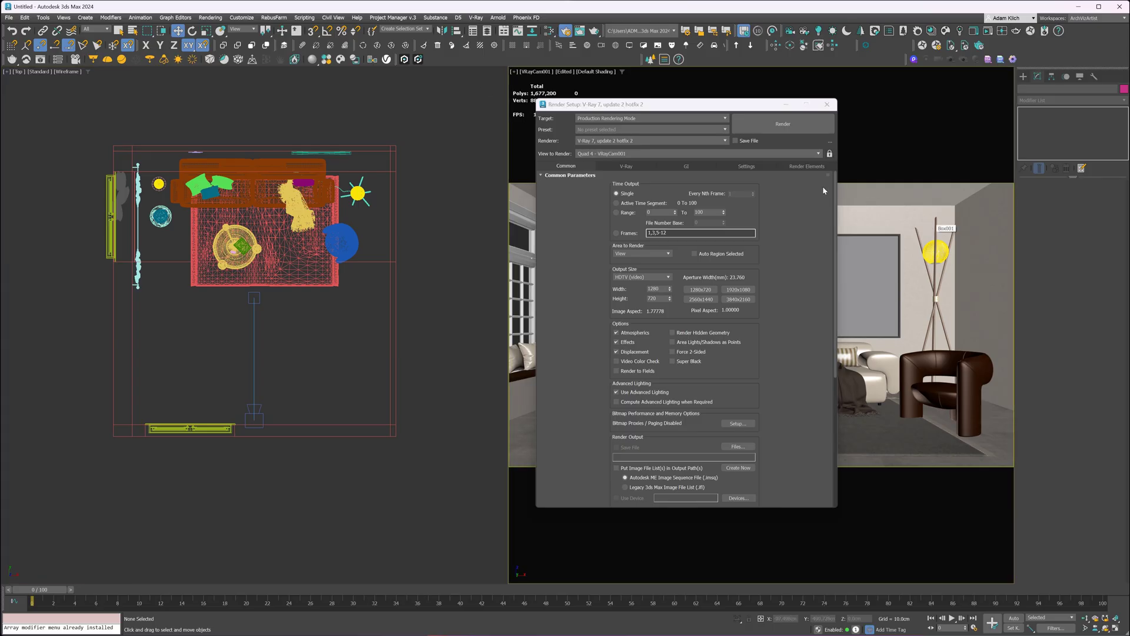
{"action": "left_click", "coordinate": [829, 154]}
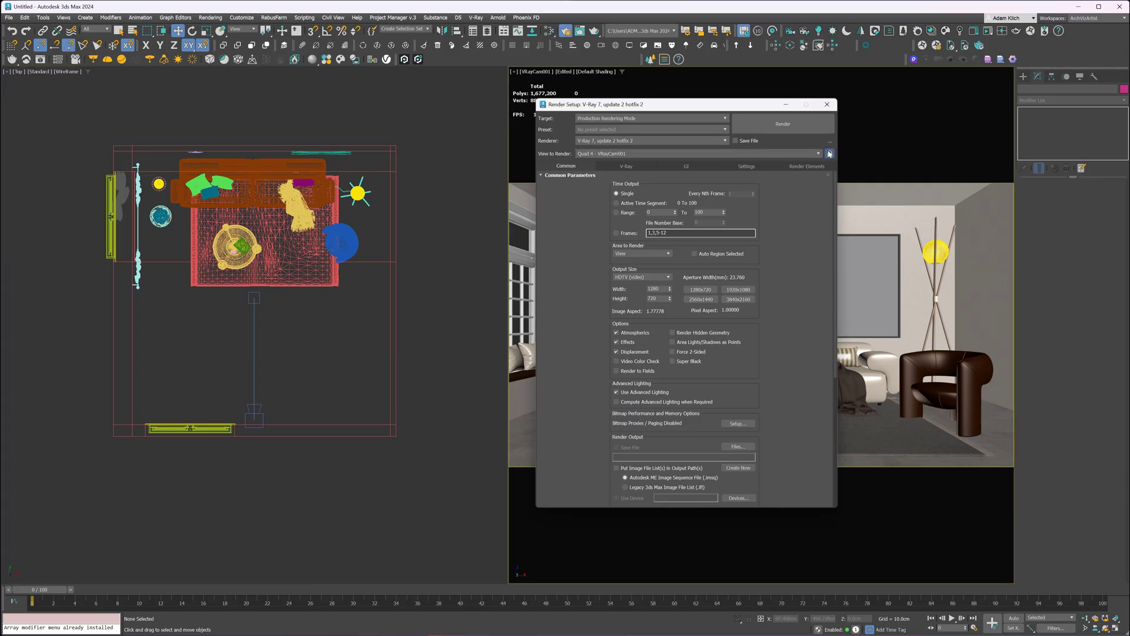
{"action": "left_click", "coordinate": [627, 166]}
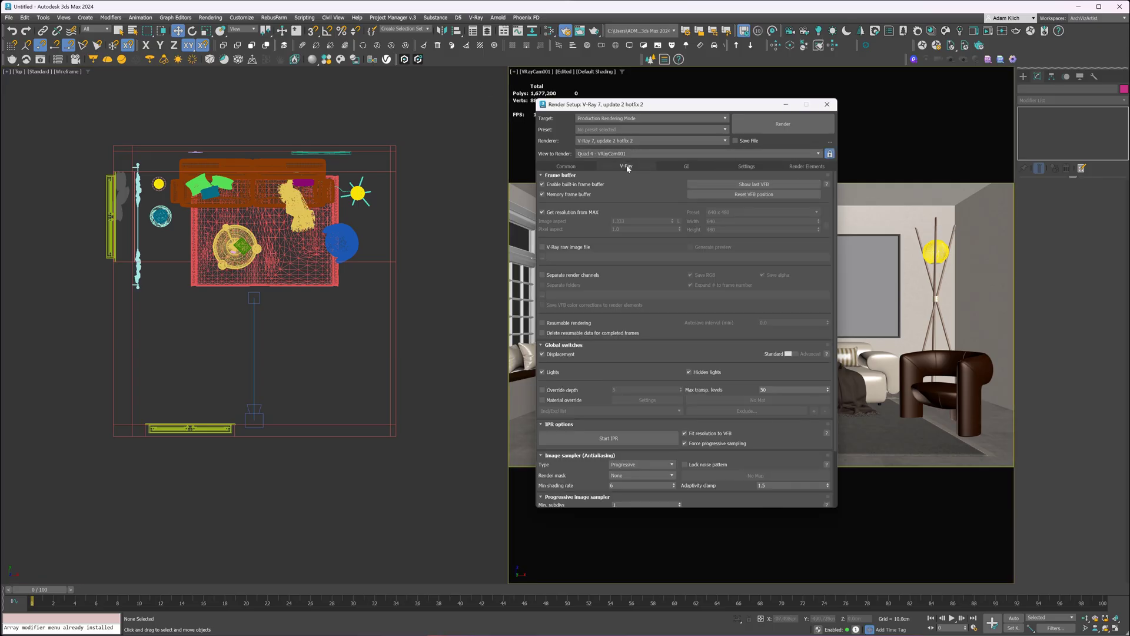
Turn on Material override using a VRayMtl material
{"action": "left_click", "coordinate": [542, 400]}
{"action": "left_click", "coordinate": [773, 400]}
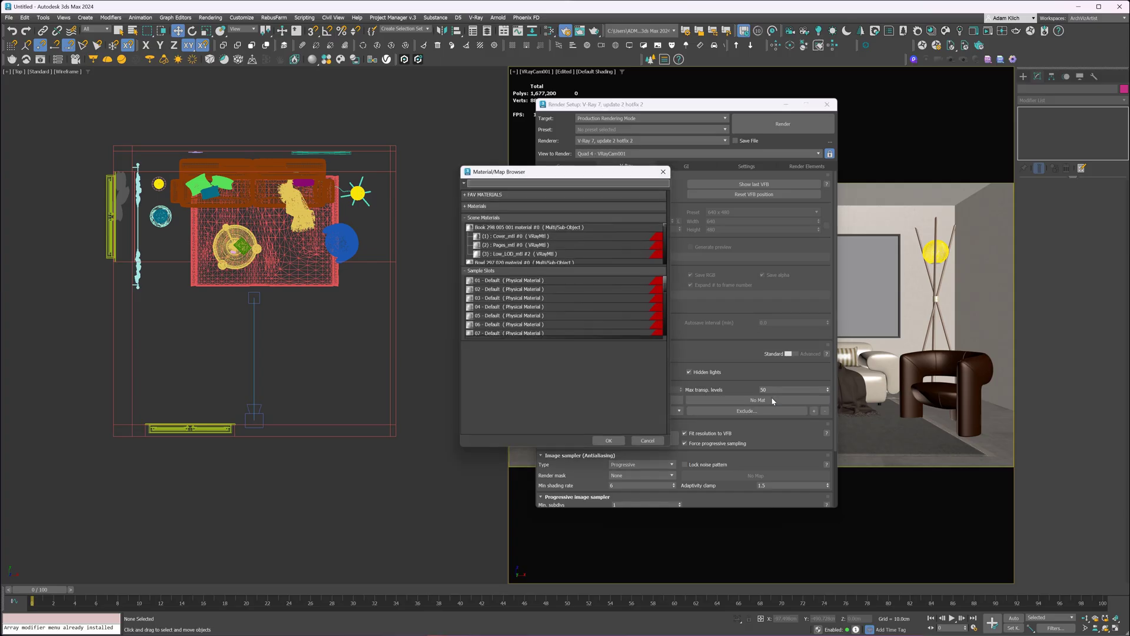
{"action": "type", "text": "vraymtl"}
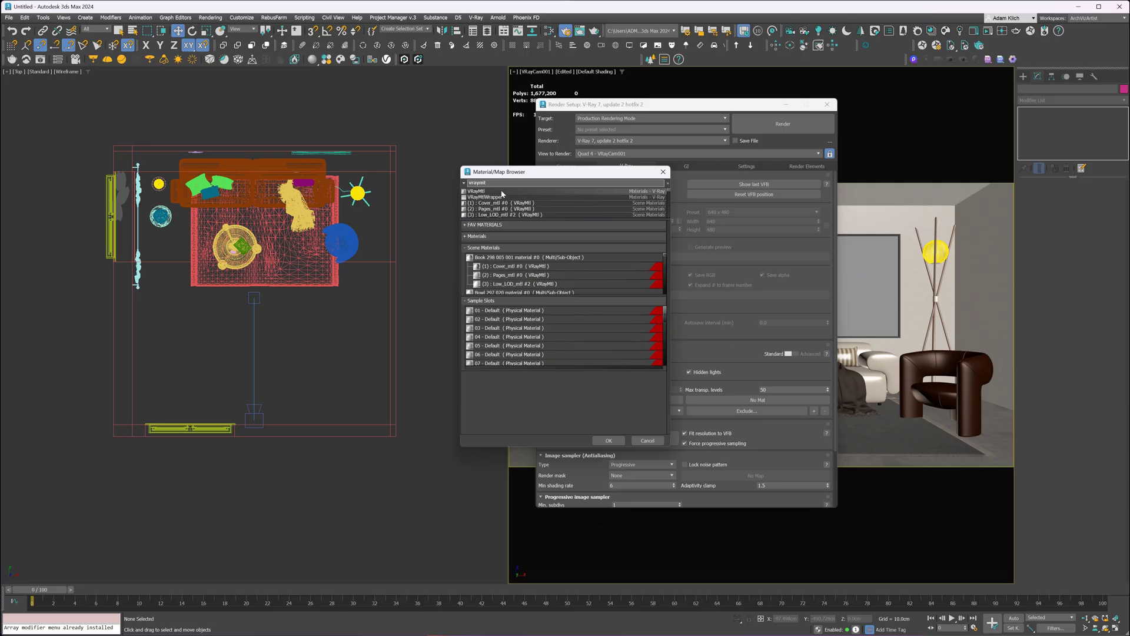
{"action": "double_click", "coordinate": [500, 190]}
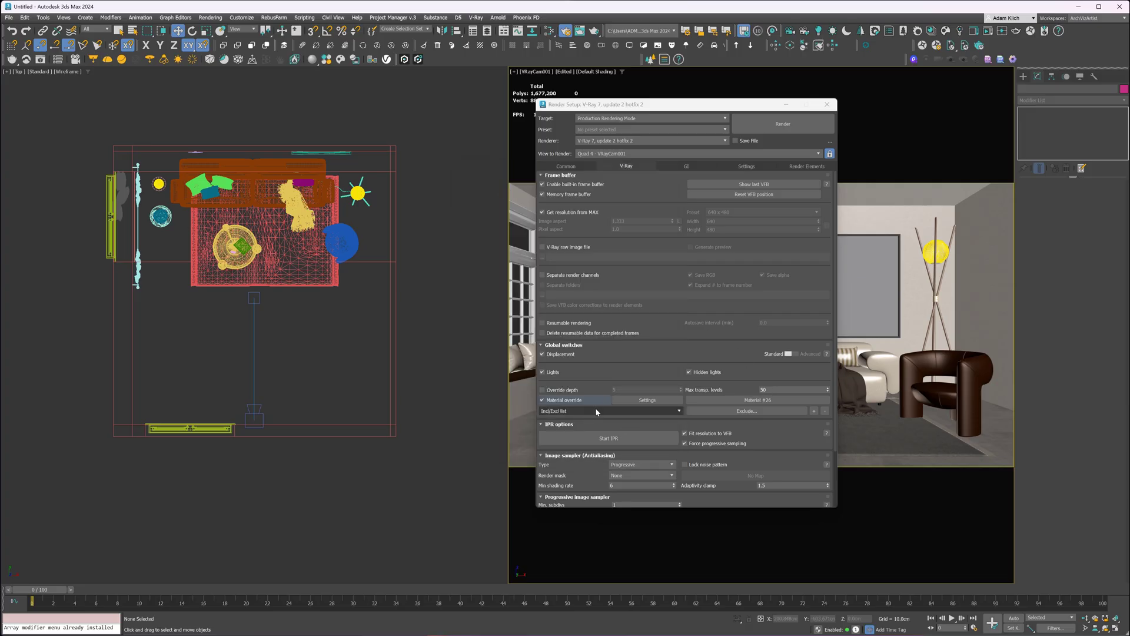
Exclude the bench and a second object from the material override
{"action": "left_click", "coordinate": [813, 411]}
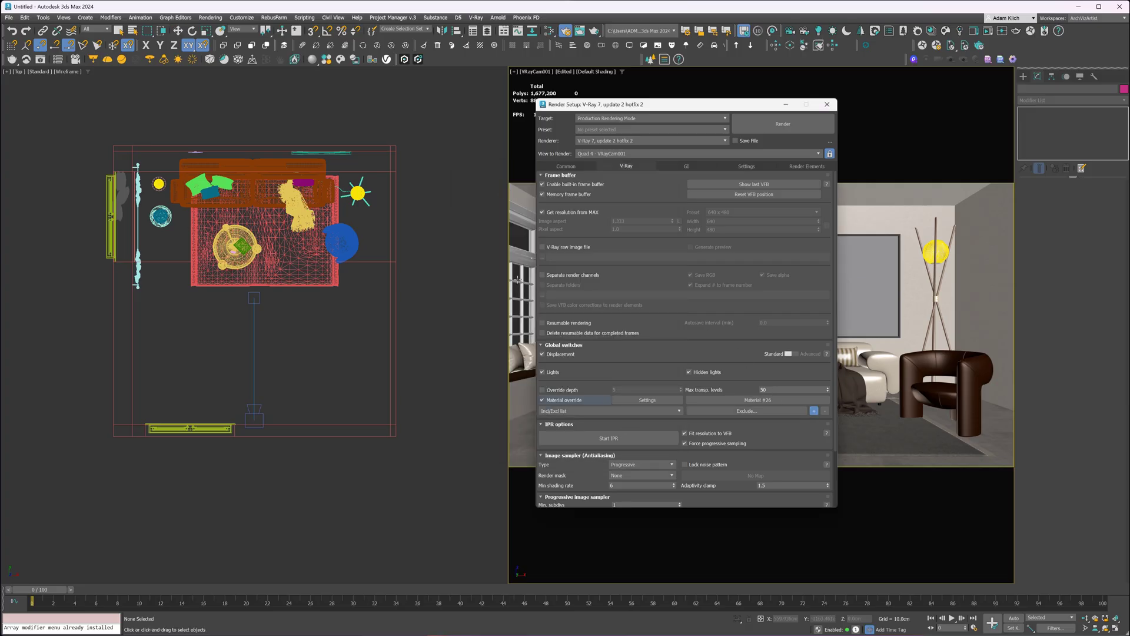
{"action": "left_click", "coordinate": [200, 429]}
{"action": "left_click", "coordinate": [815, 411]}
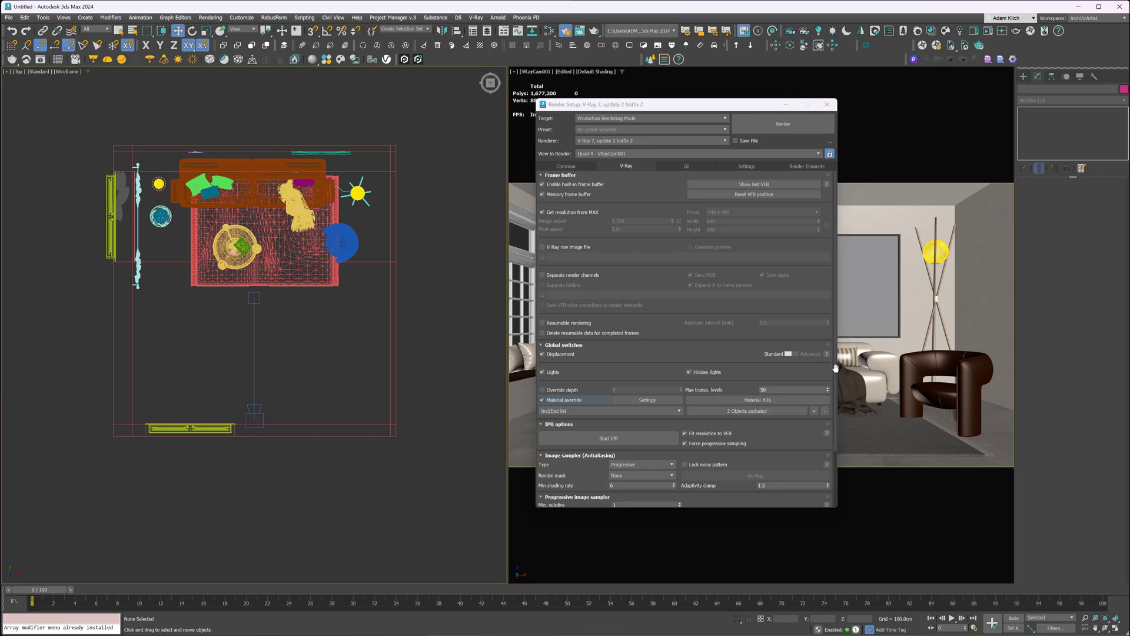
{"action": "left_click", "coordinate": [1024, 77]}
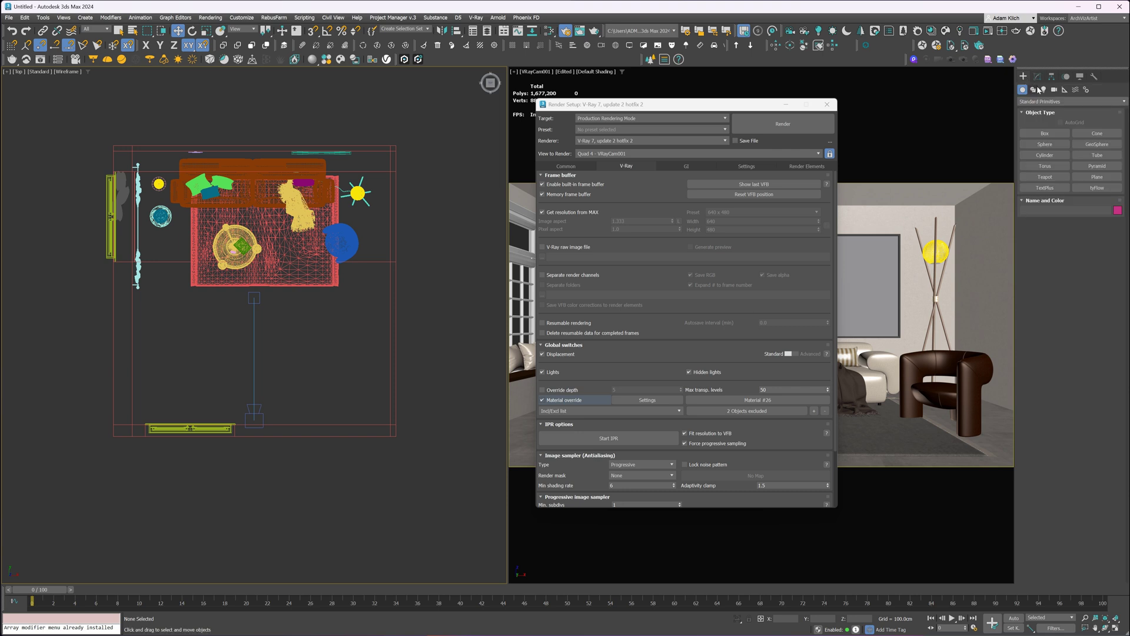
Create a VRaySun aimed into the room from the lower left, adding a VRaySky environment
{"action": "left_click", "coordinate": [1044, 90]}
{"action": "left_click", "coordinate": [1044, 156]}
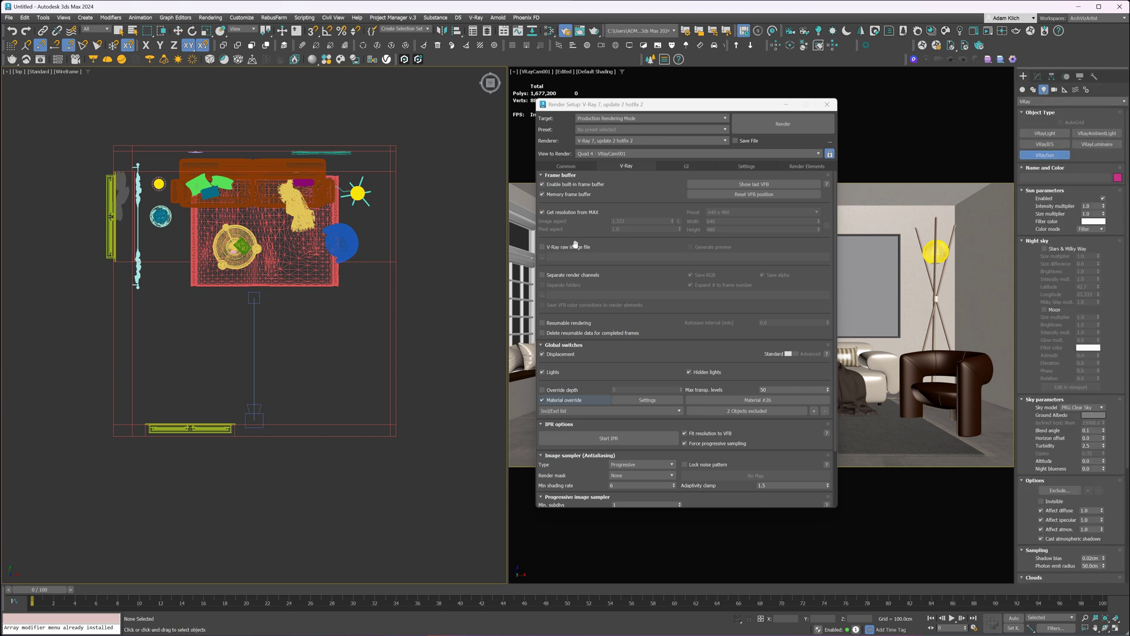
{"action": "left_click_drag", "start_coordinate": [8, 399], "coordinate": [255, 207]}
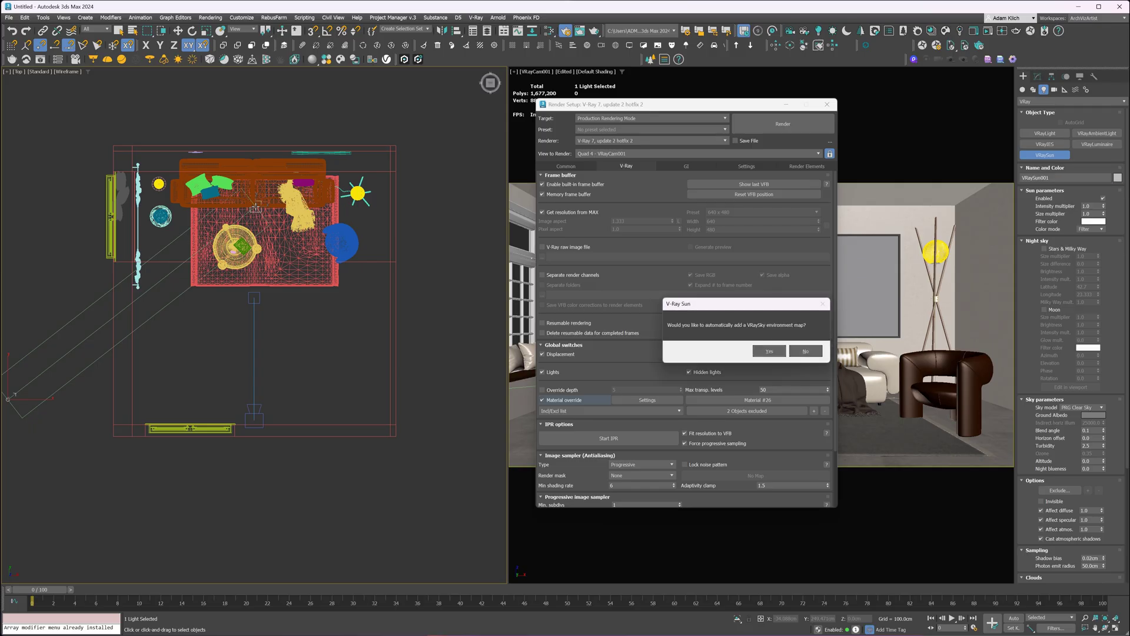
{"action": "left_click", "coordinate": [771, 353]}
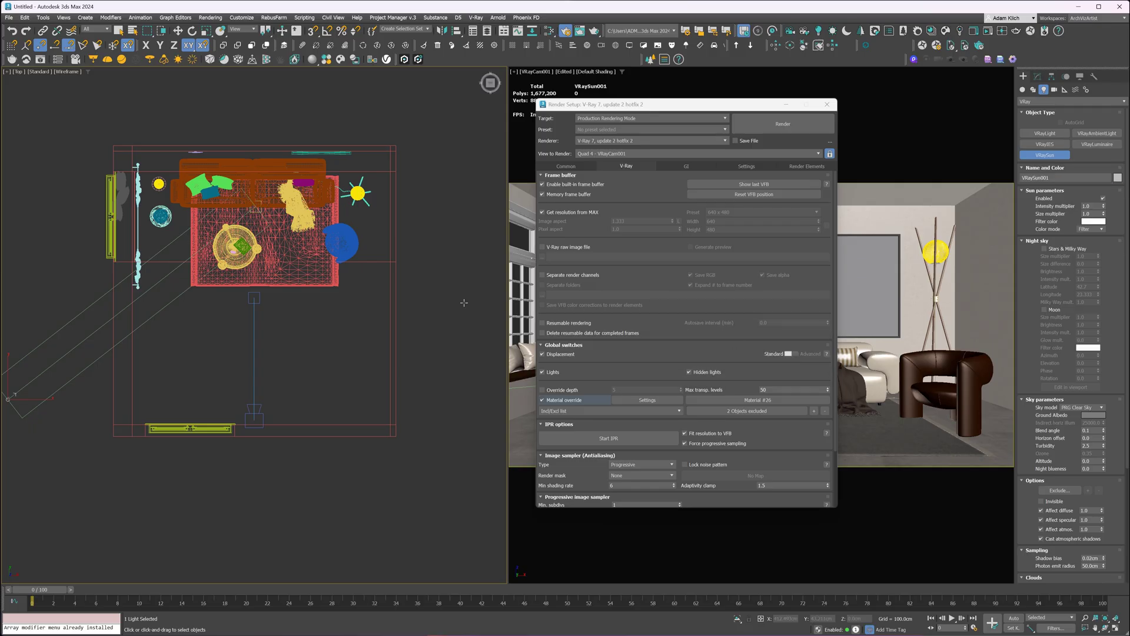
Check the VRaySky in the Environment settings and start the interactive render
{"action": "key", "text": "8"}
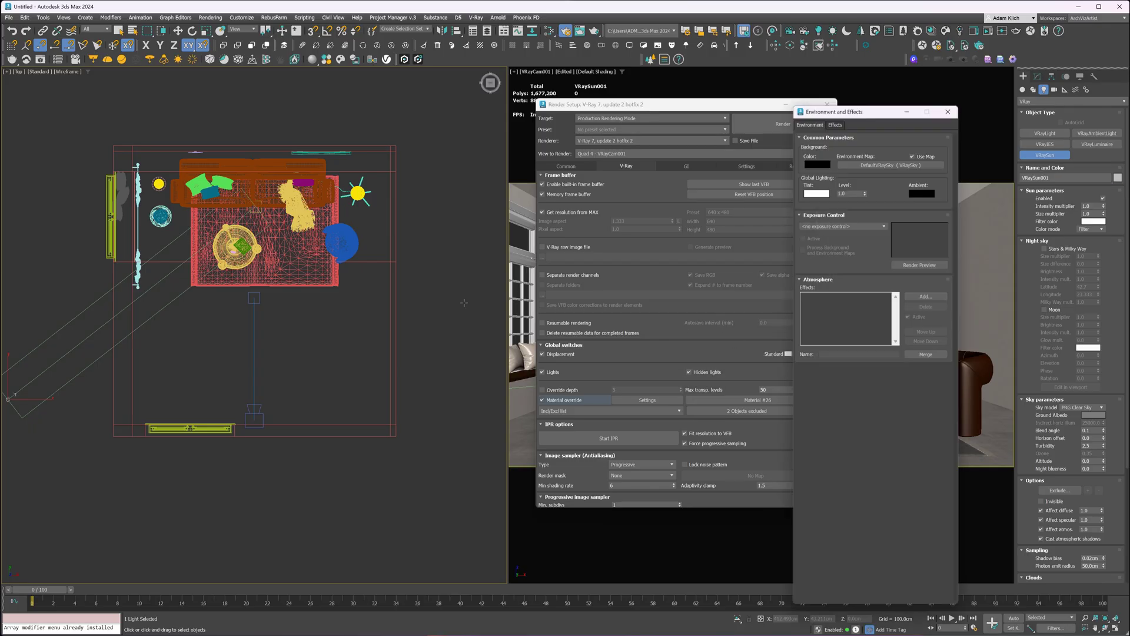
{"action": "left_click", "coordinate": [949, 112]}
{"action": "left_click", "coordinate": [610, 442]}
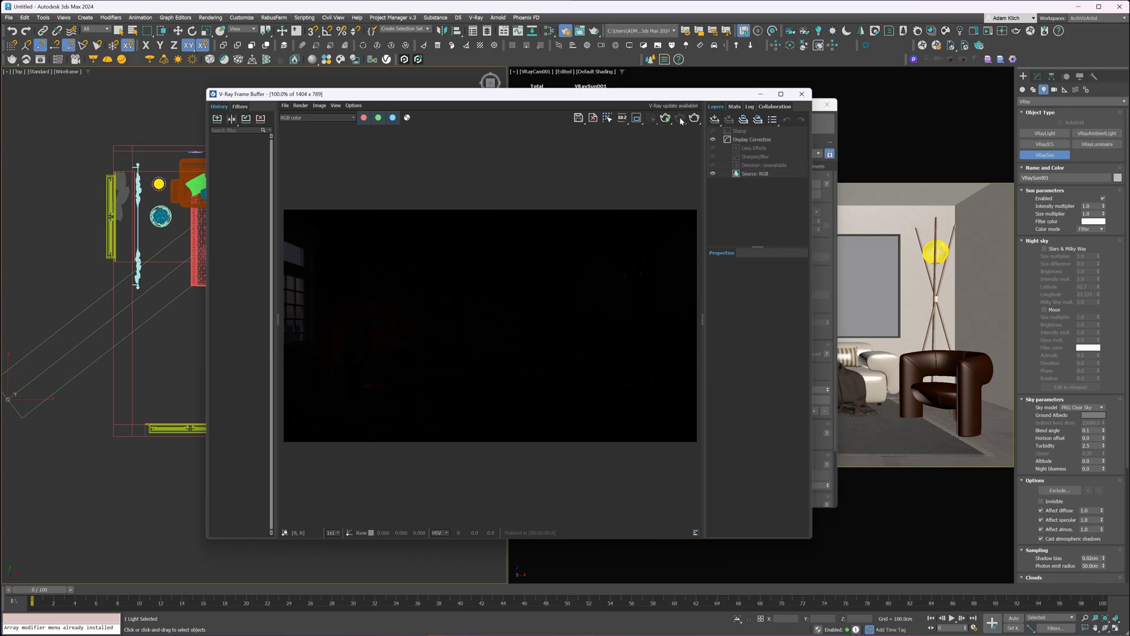
Add a VRayLightMix render element and restart the interactive render
{"action": "left_click", "coordinate": [802, 95]}
{"action": "left_click", "coordinate": [807, 167]}
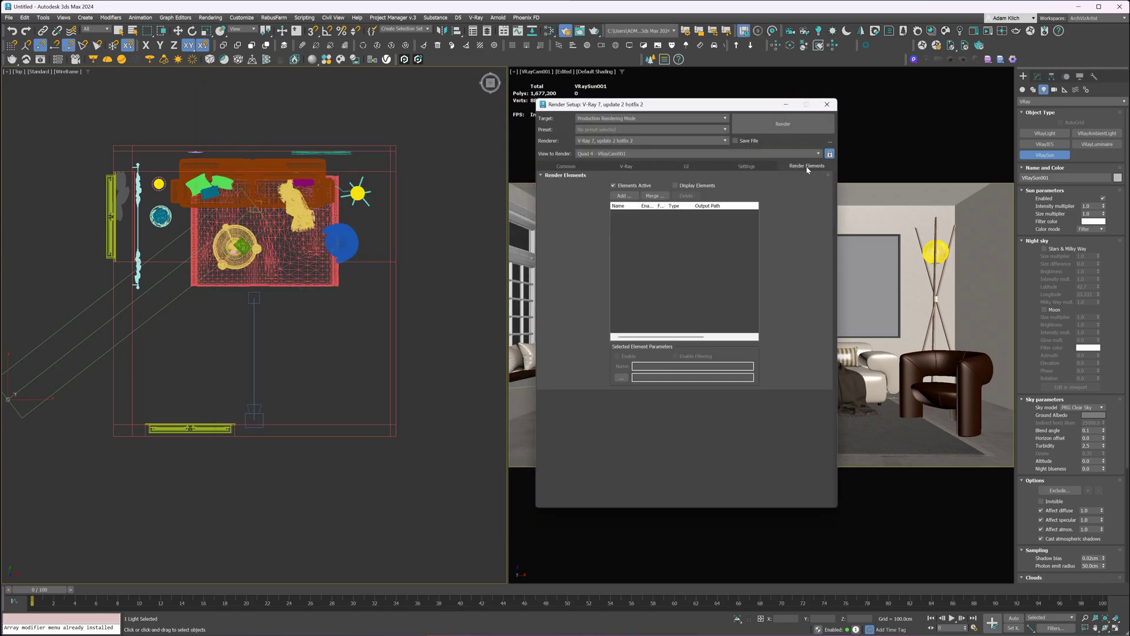
{"action": "left_click", "coordinate": [622, 196]}
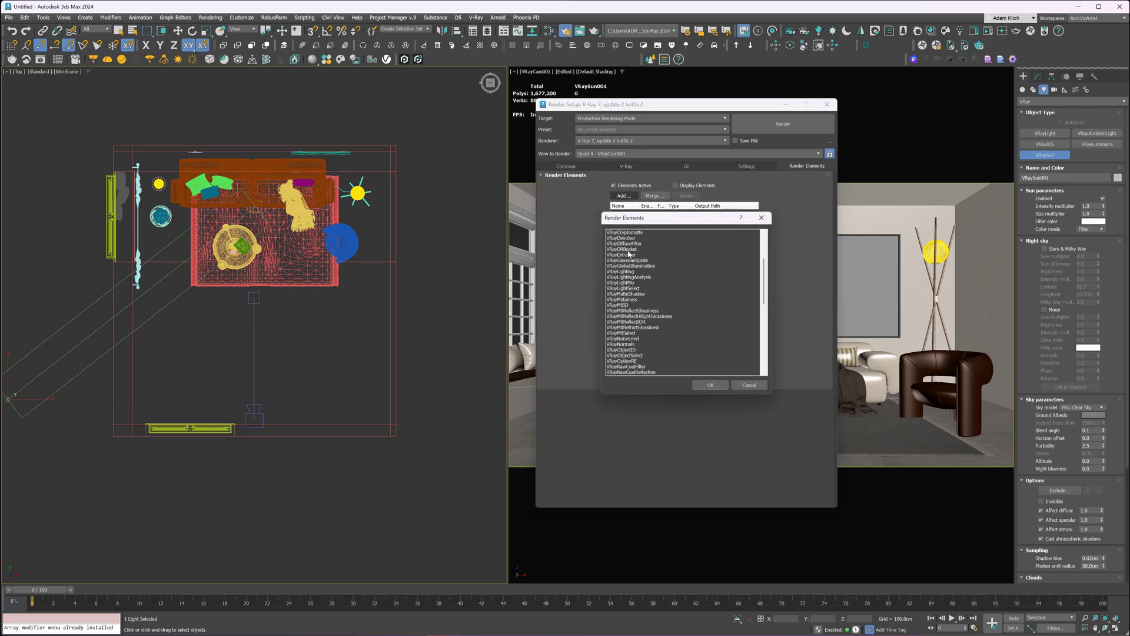
{"action": "double_click", "coordinate": [621, 350]}
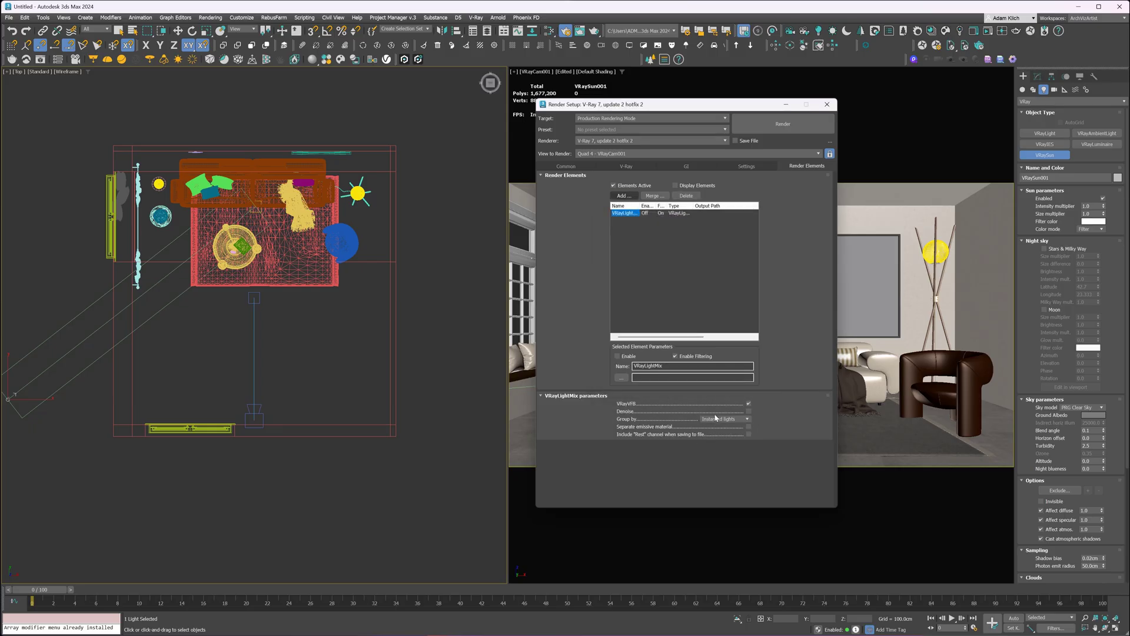
{"action": "left_click", "coordinate": [626, 167]}
{"action": "key", "text": "shift+q"}
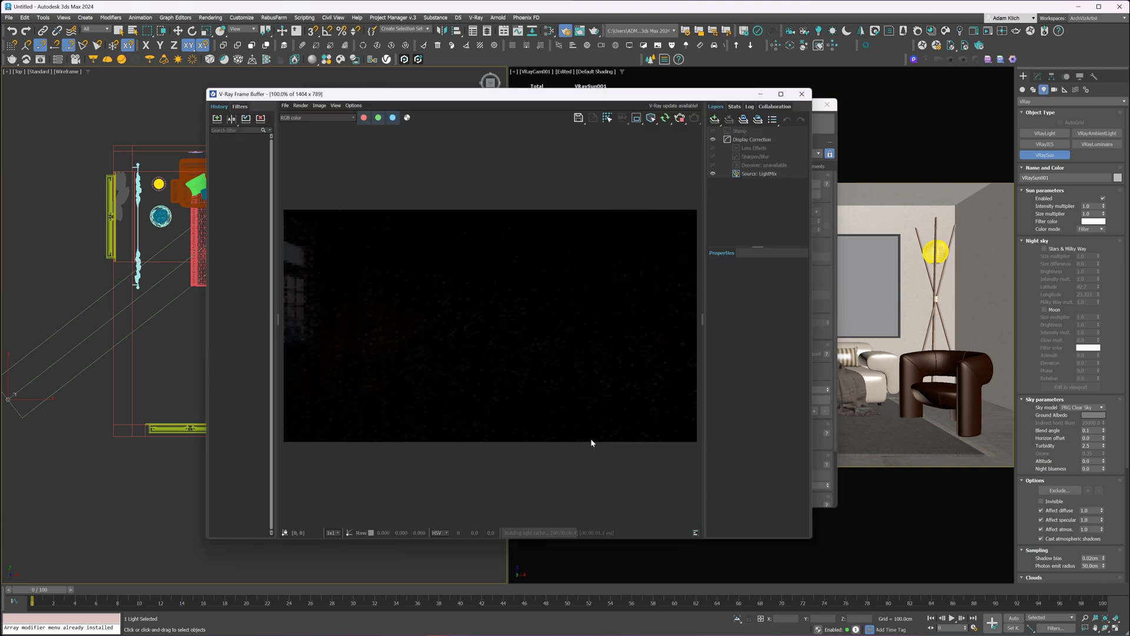
Enable Camera auto exposure and switch off the Mainkai 5_001 and Lamp Floor lights in LightMix
{"action": "left_click", "coordinate": [757, 175]}
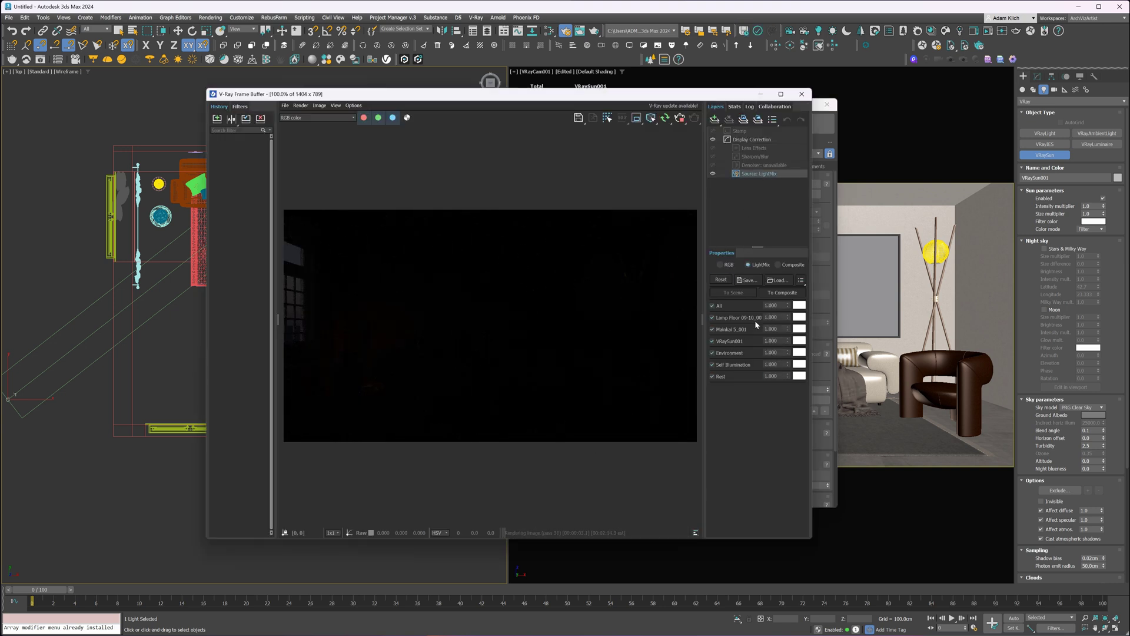
{"action": "key", "text": "F10"}
{"action": "scroll", "coordinate": [580, 412], "scroll_direction": "down", "scroll_amount": 3}
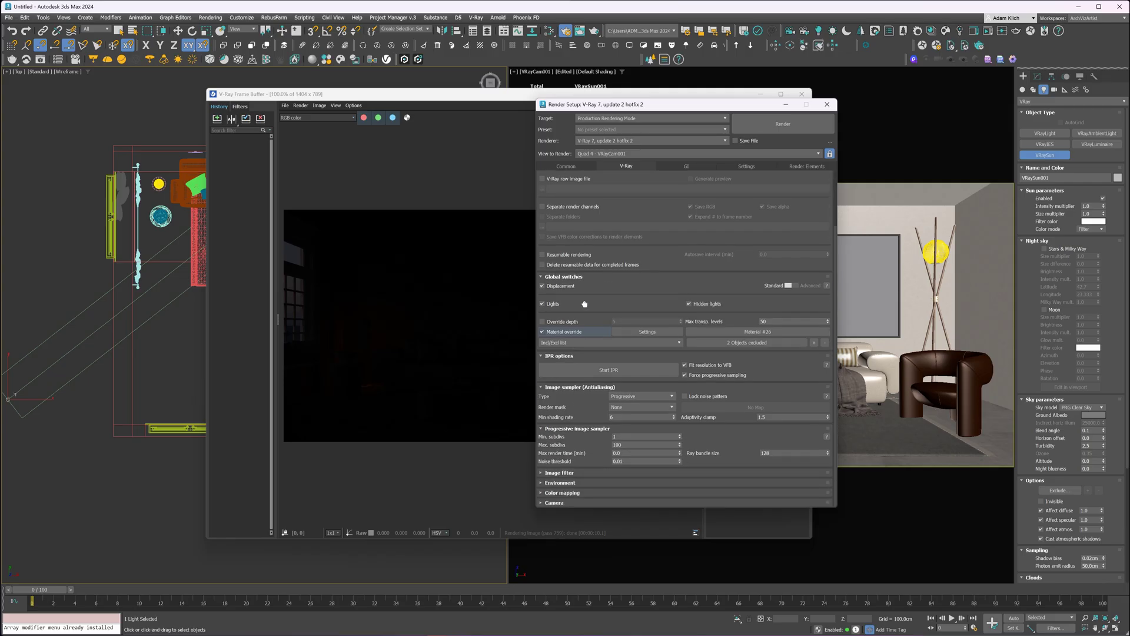
{"action": "left_click", "coordinate": [551, 504]}
{"action": "left_click", "coordinate": [545, 367]}
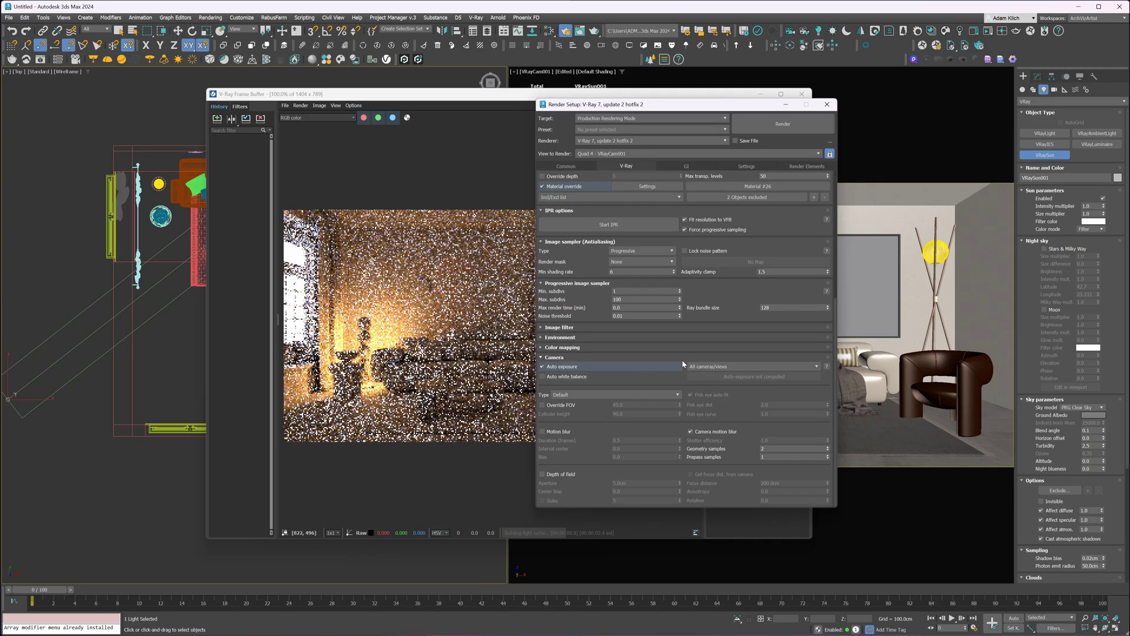
{"action": "left_click", "coordinate": [827, 104]}
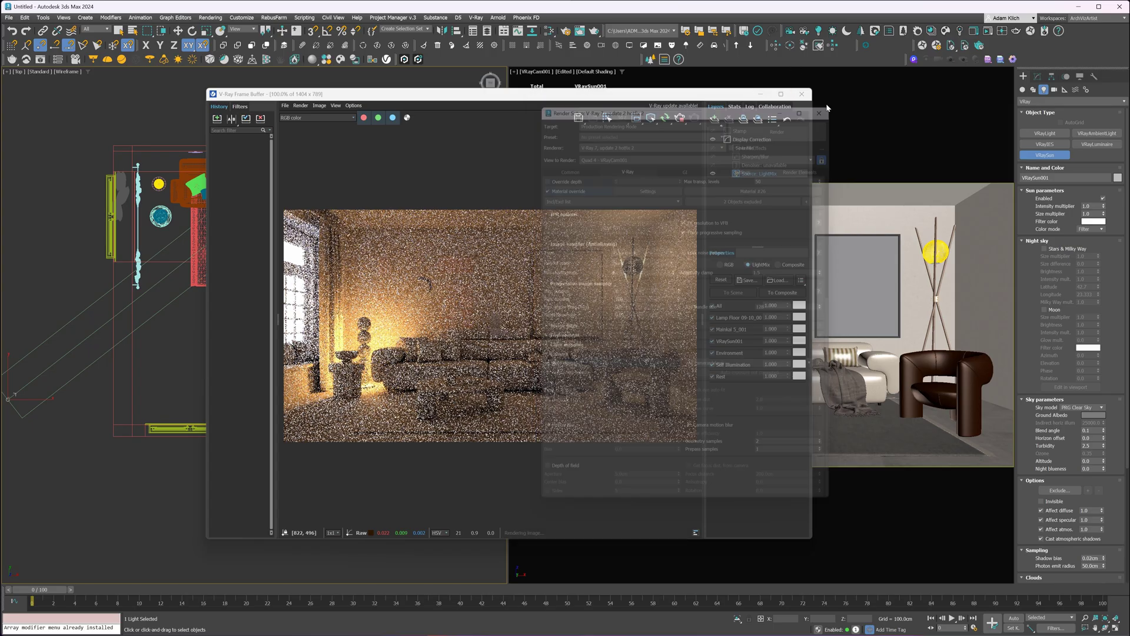
{"action": "left_click", "coordinate": [712, 329]}
{"action": "left_click", "coordinate": [712, 317]}
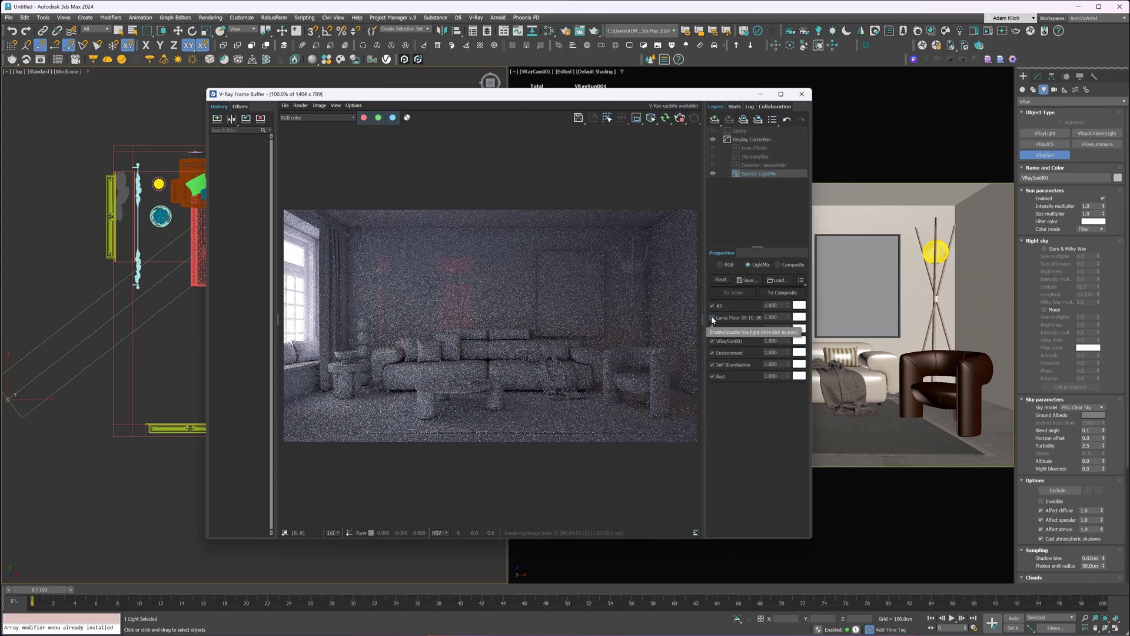
Move the sun down-left in the plan and raise it higher above the room
{"action": "left_click_drag", "start_coordinate": [496, 94], "coordinate": [726, 76]}
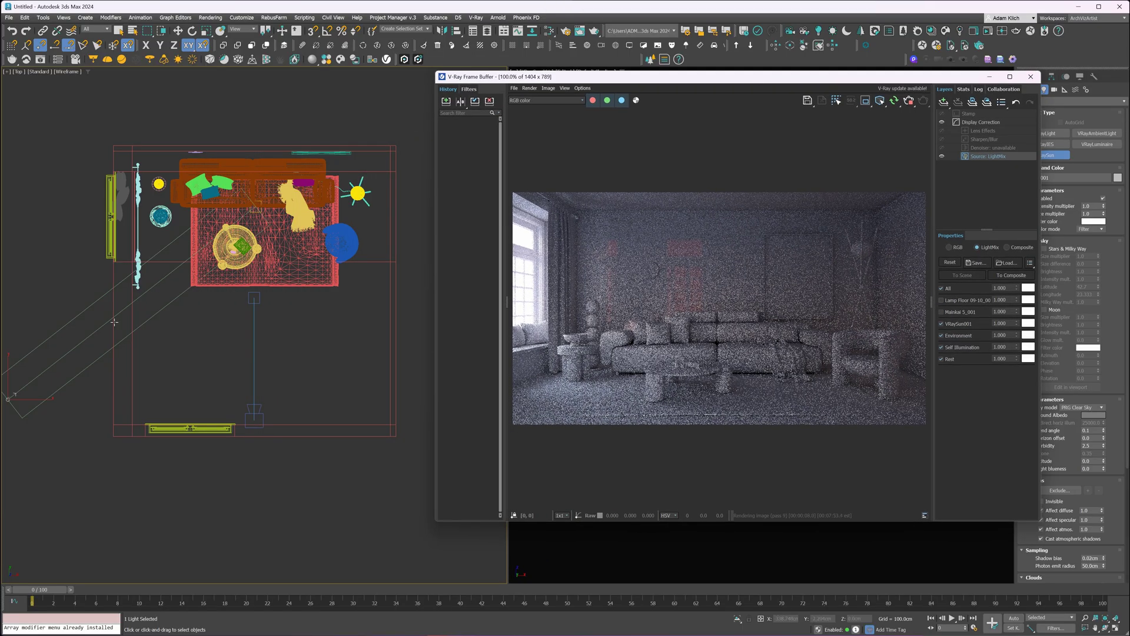
{"action": "middle_click_drag", "start_coordinate": [123, 373], "coordinate": [232, 351]}
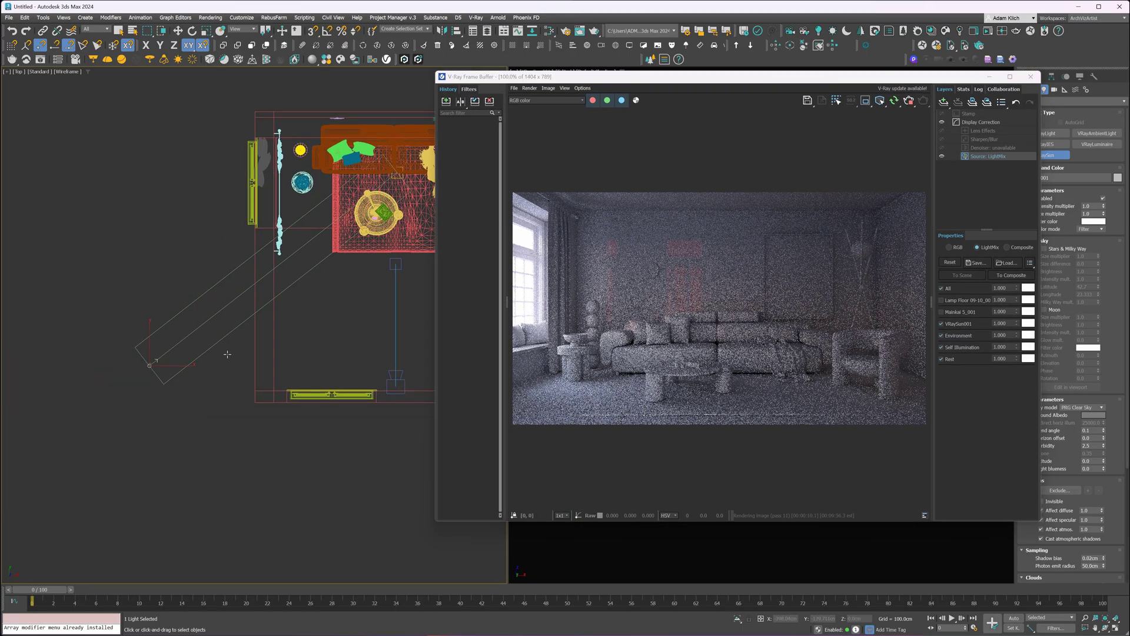
{"action": "key", "text": "w"}
{"action": "left_click_drag", "start_coordinate": [162, 354], "coordinate": [25, 403]}
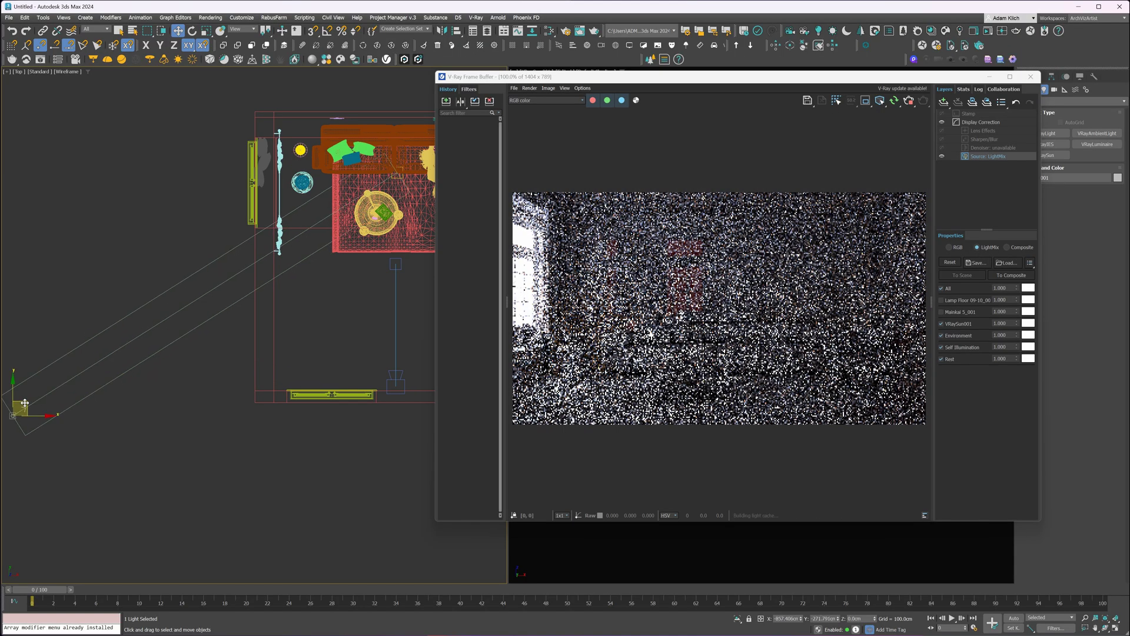
{"action": "scroll", "coordinate": [93, 380], "scroll_direction": "down", "scroll_amount": 3}
{"action": "middle_click_drag", "start_coordinate": [118, 371], "coordinate": [184, 364]}
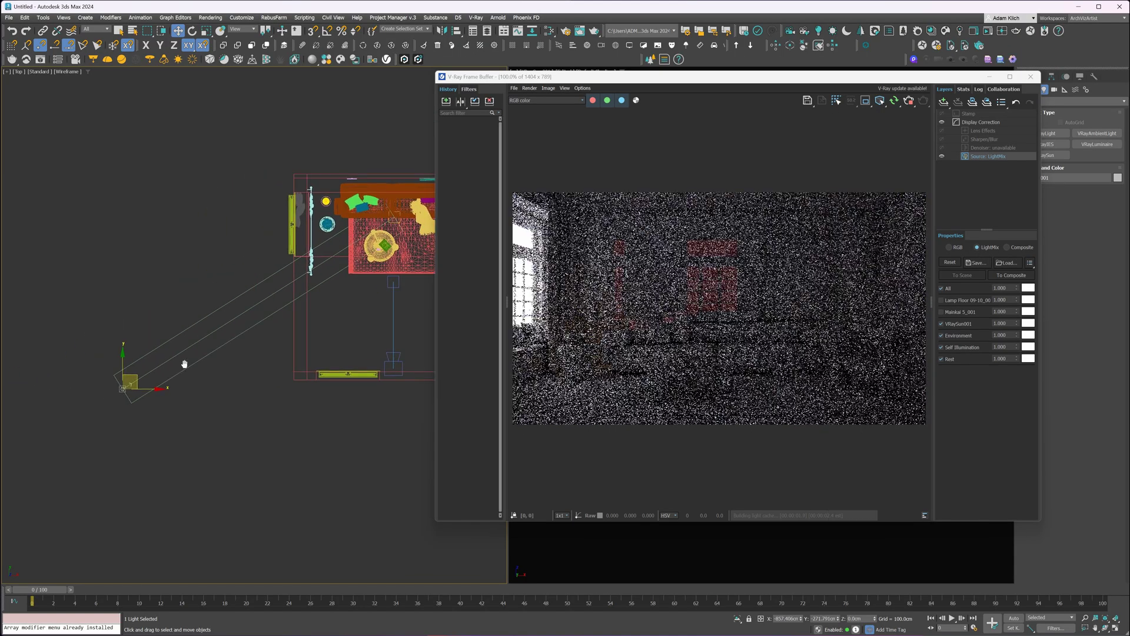
{"action": "left_click_drag", "start_coordinate": [133, 373], "coordinate": [113, 364]}
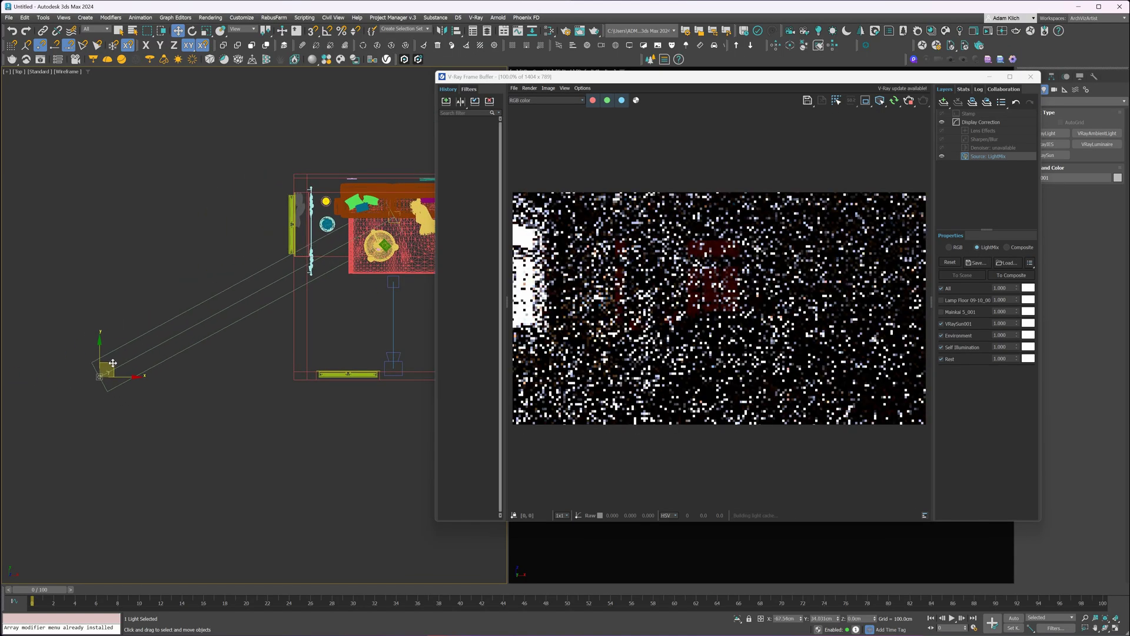
{"action": "middle_click_drag", "start_coordinate": [149, 390], "coordinate": [112, 267], "text": "alt"}
{"action": "left_click_drag", "start_coordinate": [112, 267], "coordinate": [118, 224]}
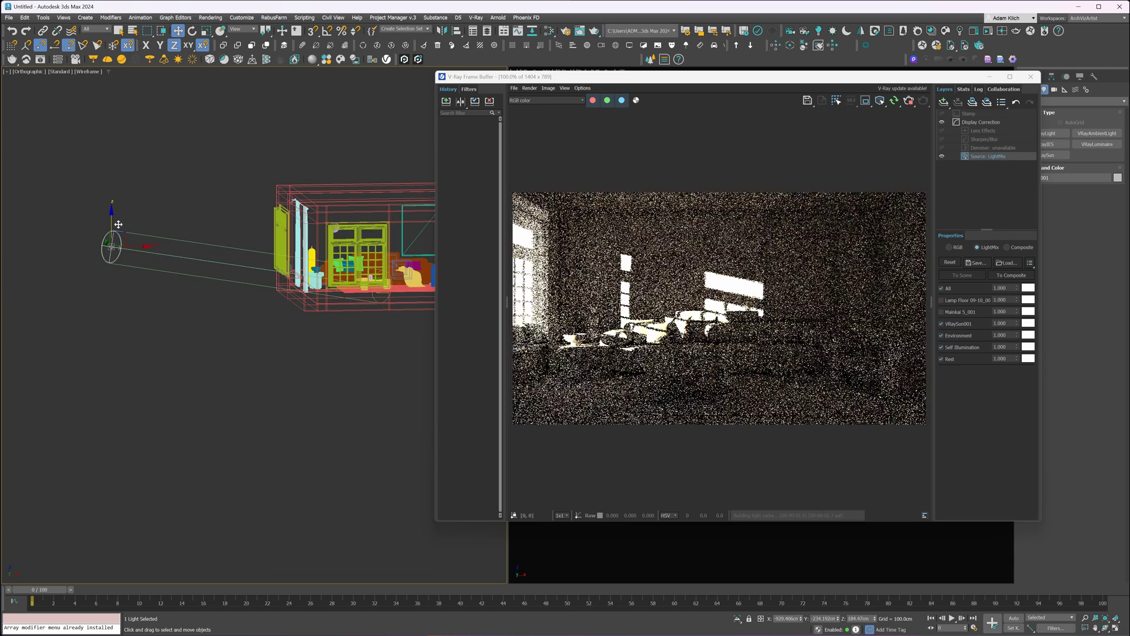
{"action": "left_click_drag", "start_coordinate": [109, 220], "coordinate": [111, 206]}
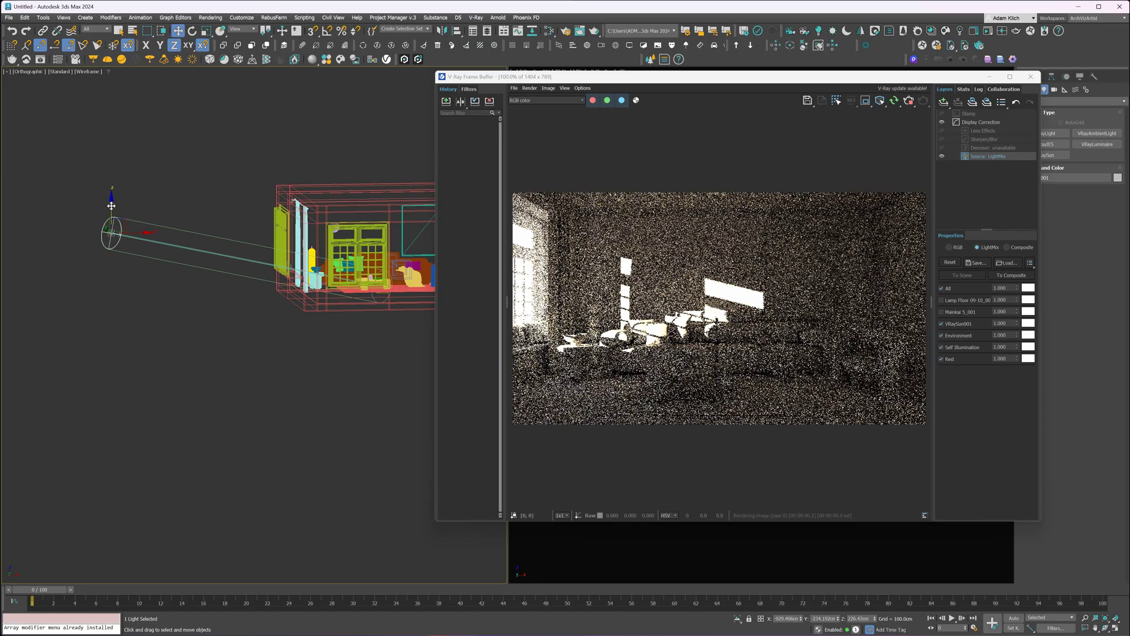
Hide the curtain by the window
{"action": "left_click", "coordinate": [306, 229]}
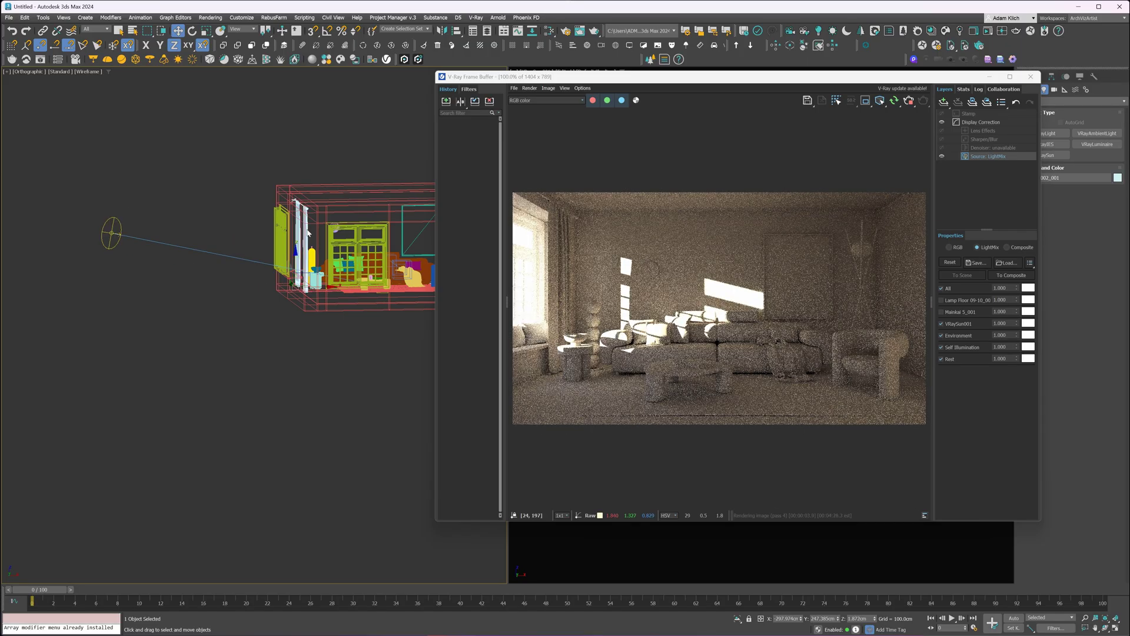
{"action": "right_click", "coordinate": [320, 202]}
{"action": "left_click", "coordinate": [331, 210]}
Raise the sun further, shift it sideways in Top view, and switch off the environment light
{"action": "left_click", "coordinate": [111, 226]}
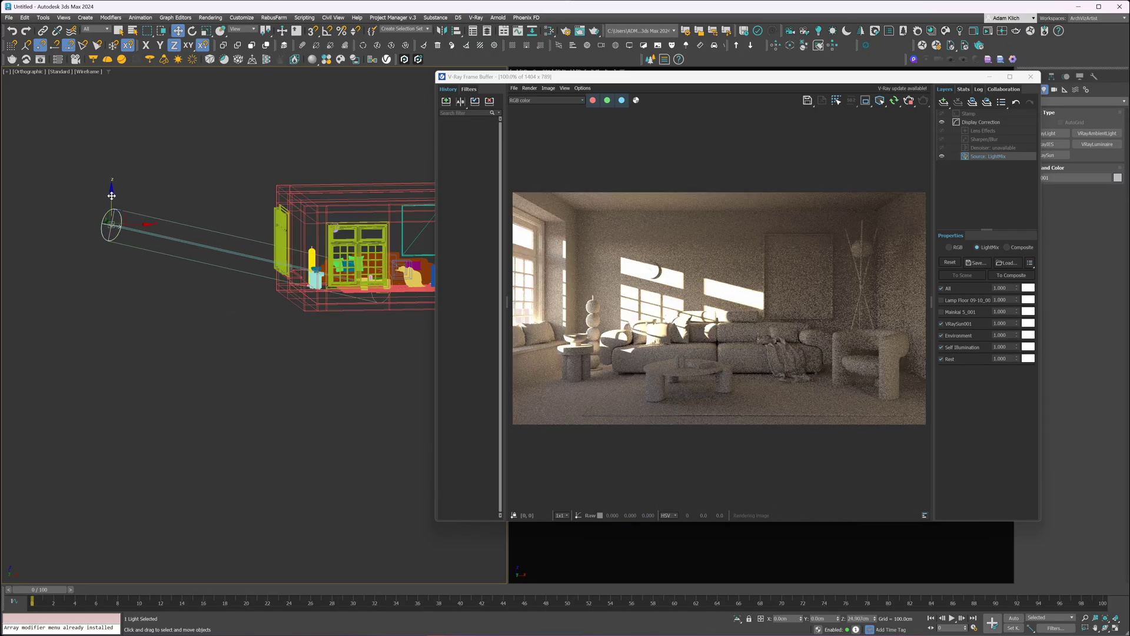
{"action": "left_click_drag", "start_coordinate": [111, 195], "coordinate": [113, 188]}
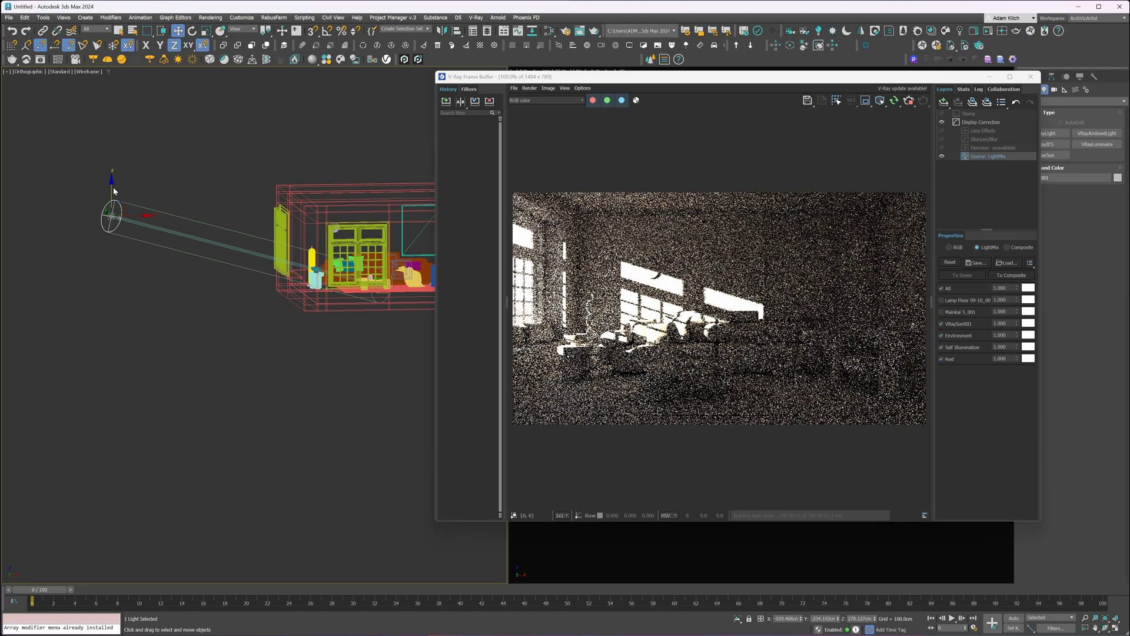
{"action": "key", "text": "t"}
{"action": "left_click_drag", "start_coordinate": [56, 395], "coordinate": [94, 471]}
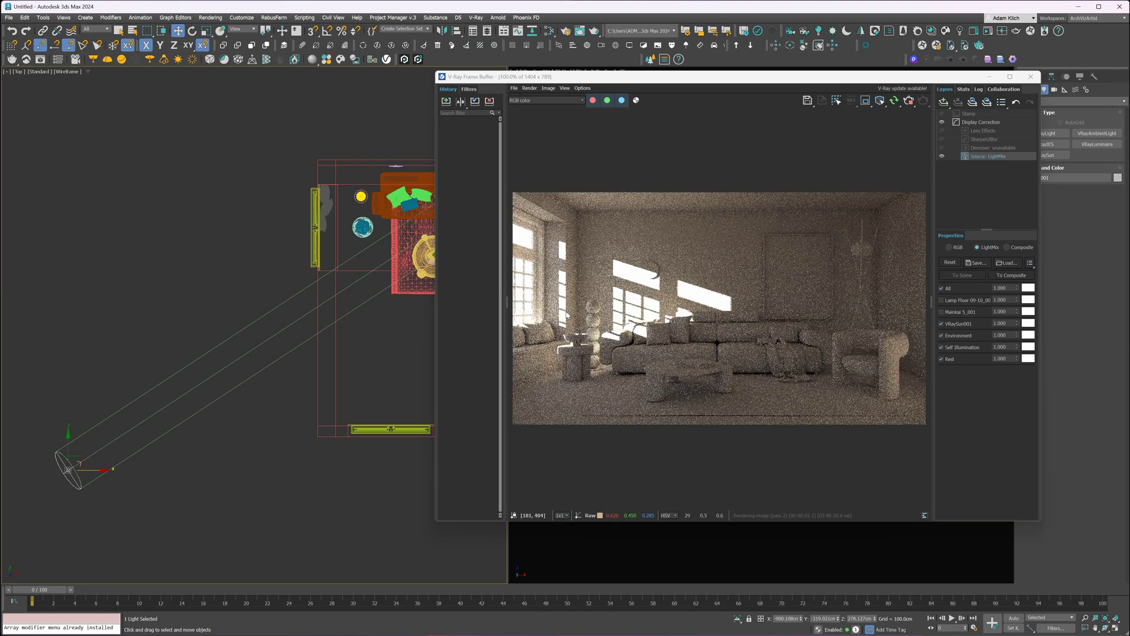
{"action": "left_click", "coordinate": [941, 334]}
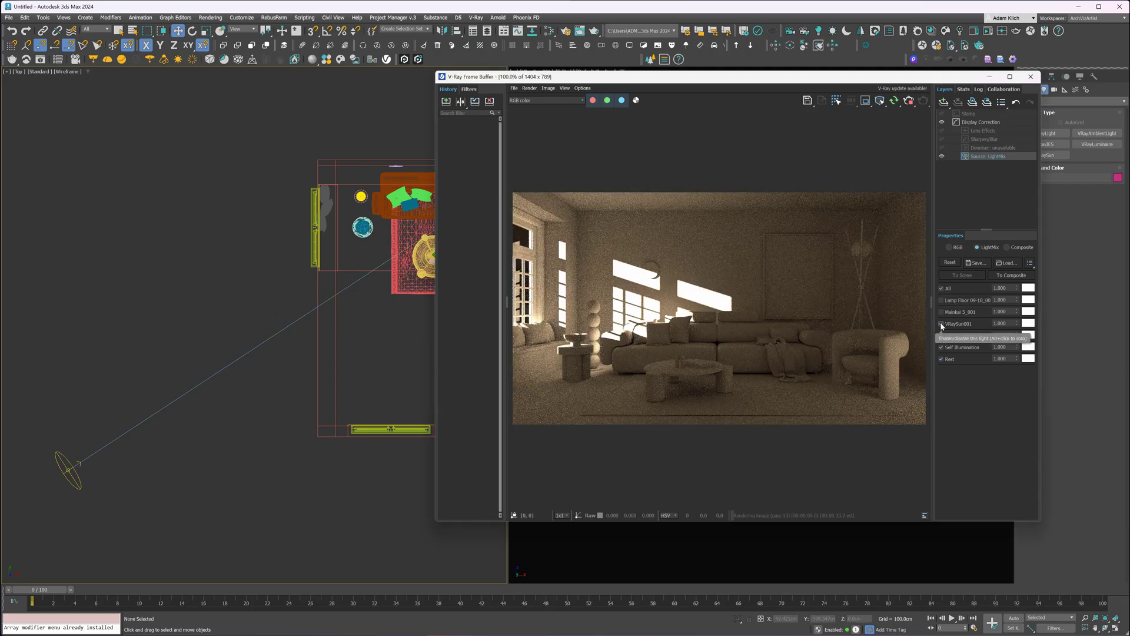
Switch off VRaySun001 in LightMix, keep Environment on, and add an Exposure layer
{"action": "left_click", "coordinate": [940, 323]}
{"action": "left_click", "coordinate": [941, 335]}
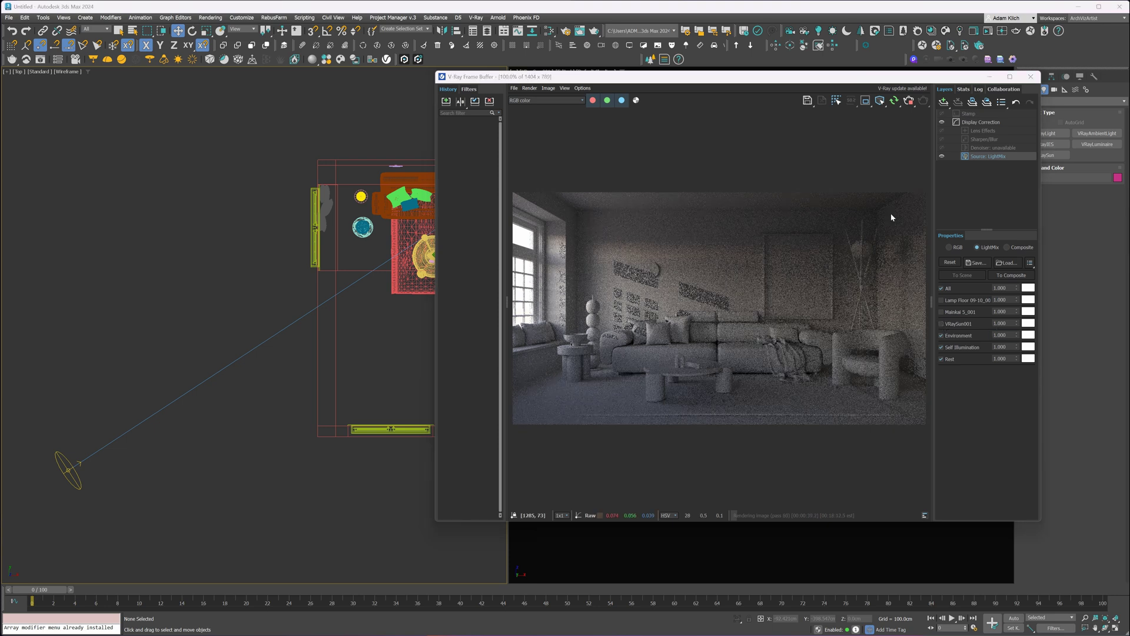
{"action": "left_click", "coordinate": [943, 102]}
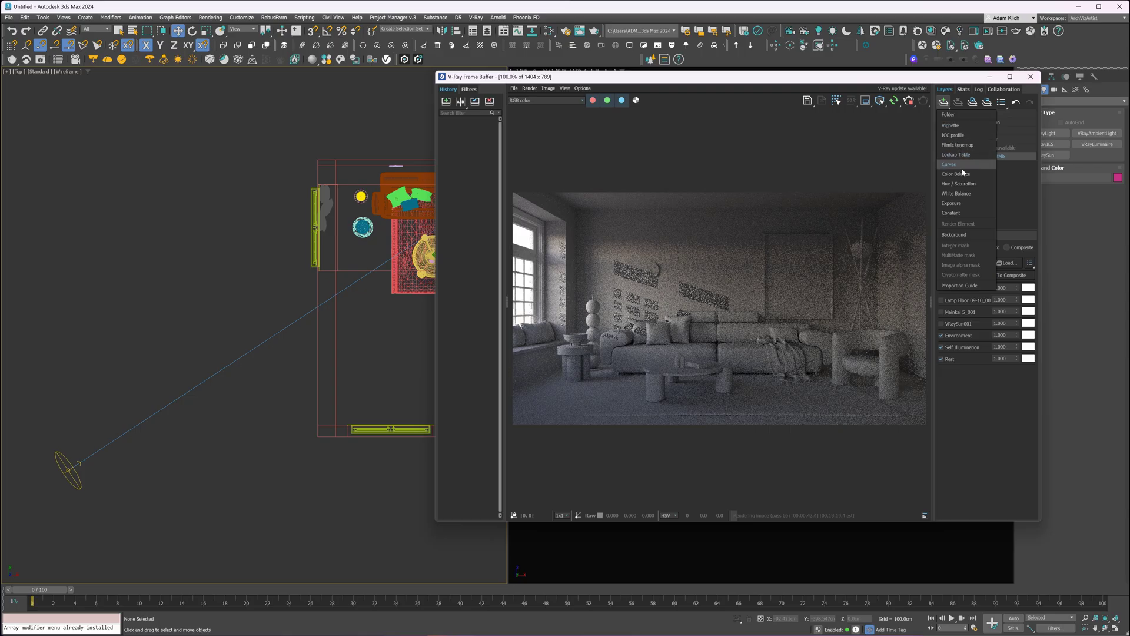
{"action": "left_click", "coordinate": [959, 203]}
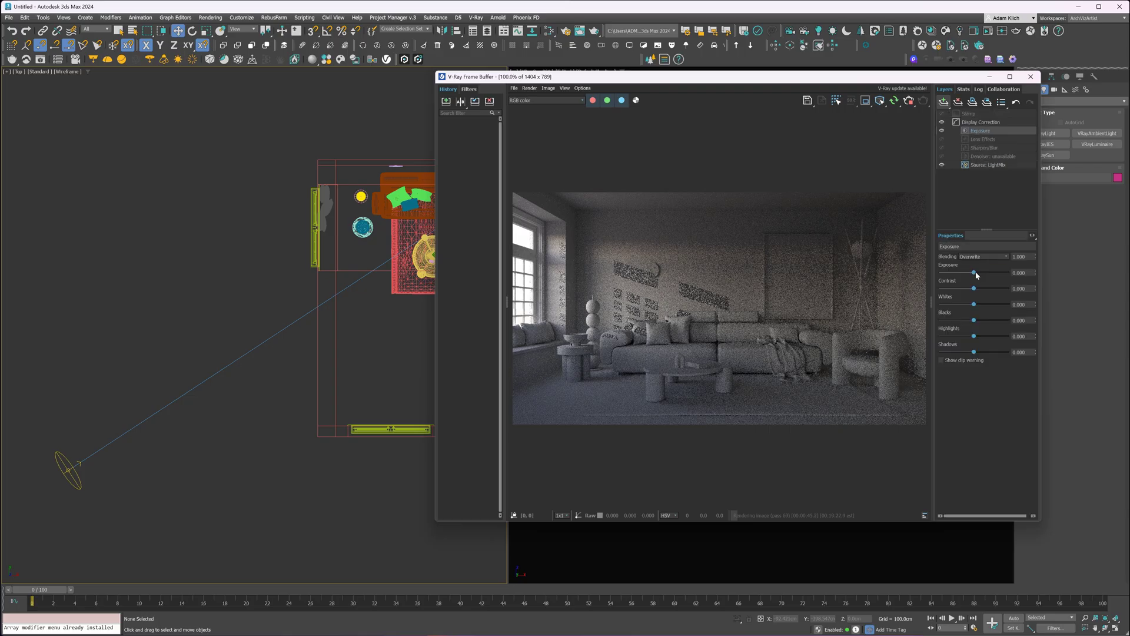
Raise Exposure to about 2.43 and turn VRaySun001 back on in LightMix
{"action": "left_click_drag", "start_coordinate": [974, 274], "coordinate": [989, 275]}
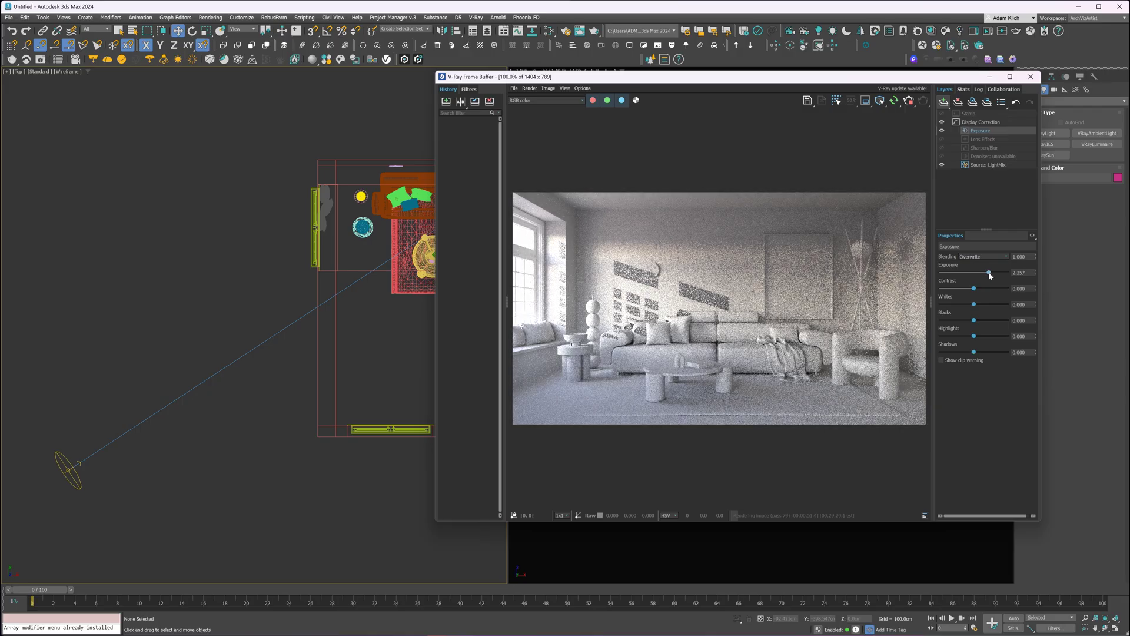
{"action": "left_click_drag", "start_coordinate": [991, 275], "coordinate": [992, 275]}
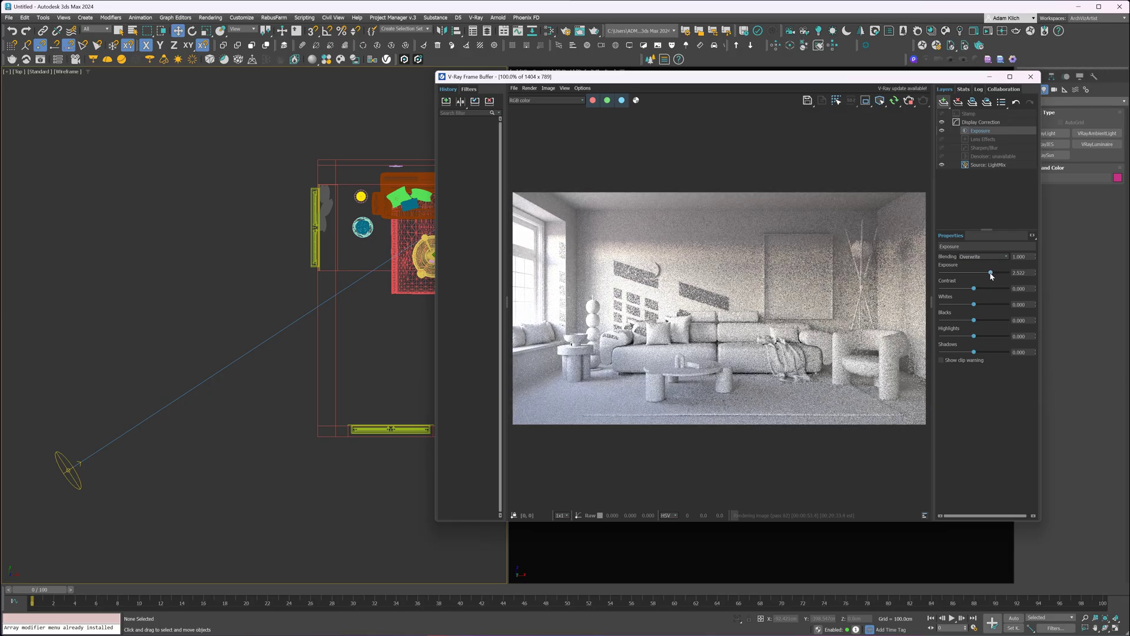
{"action": "left_click", "coordinate": [989, 165]}
{"action": "left_click", "coordinate": [942, 324]}
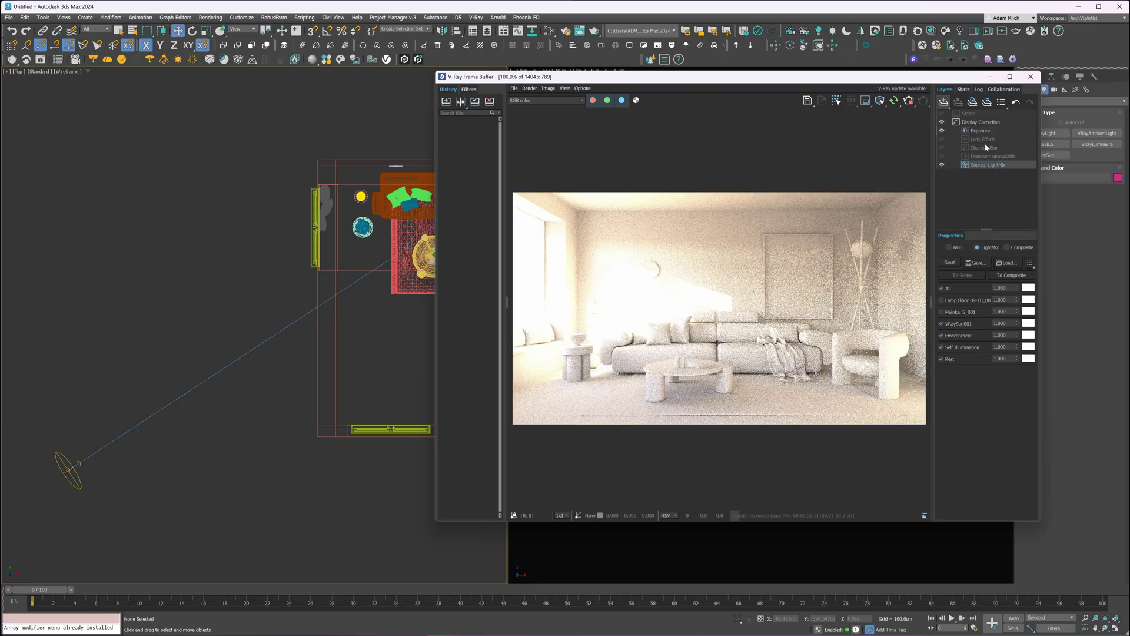
{"action": "left_click", "coordinate": [982, 131]}
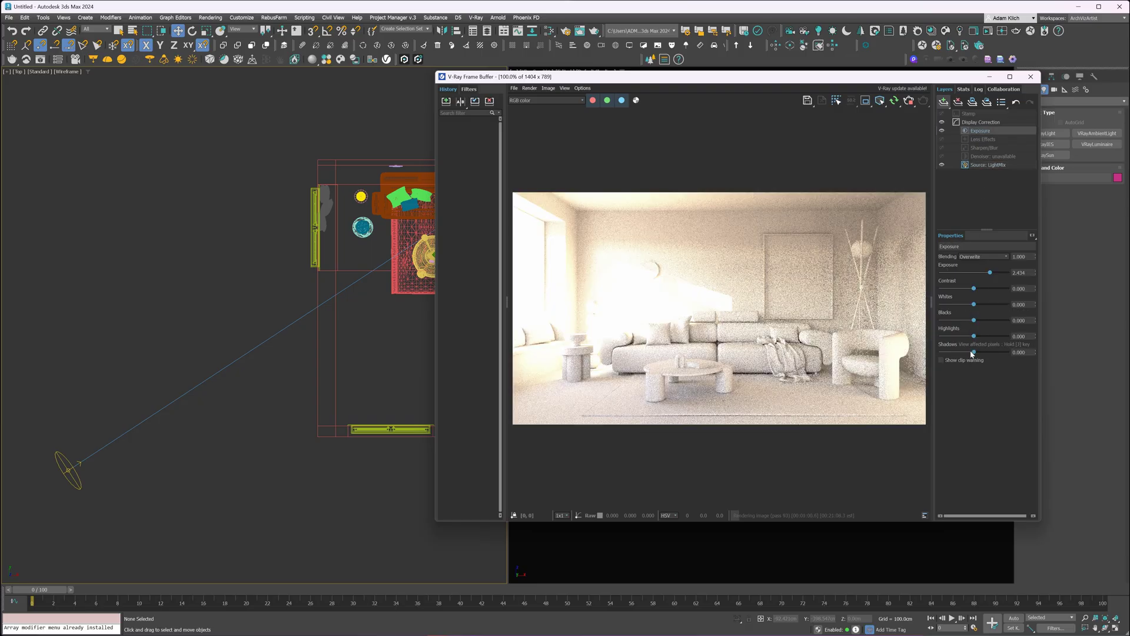
Set Highlights to -1.13, Whites to -0.55 and Contrast to 0.27
{"action": "left_click_drag", "start_coordinate": [975, 337], "coordinate": [962, 338]}
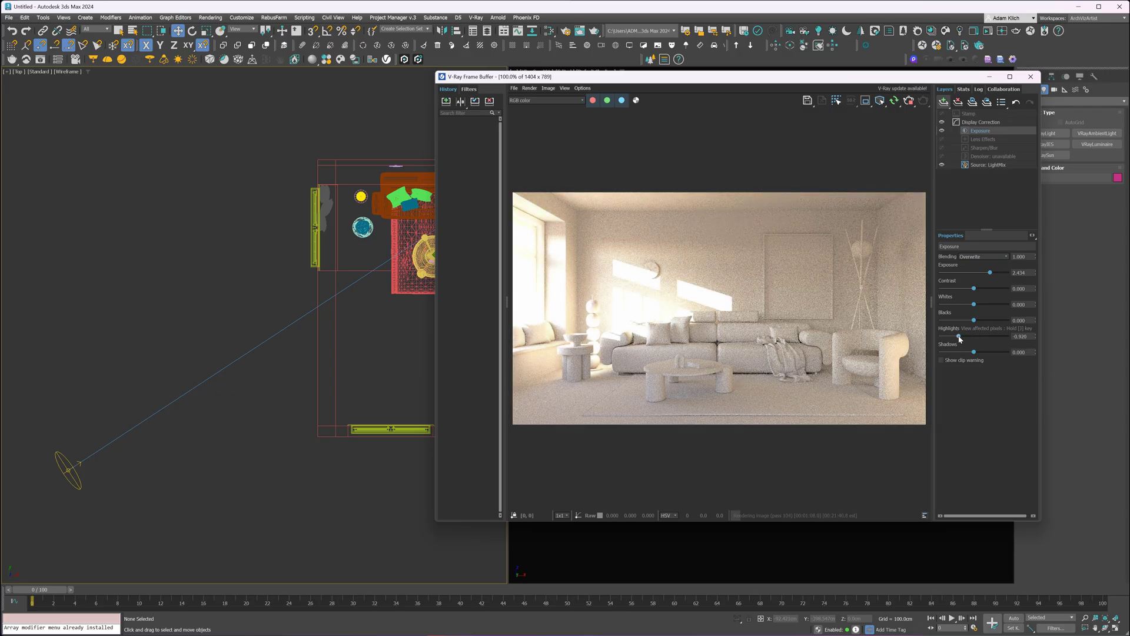
{"action": "left_click_drag", "start_coordinate": [975, 305], "coordinate": [969, 305]}
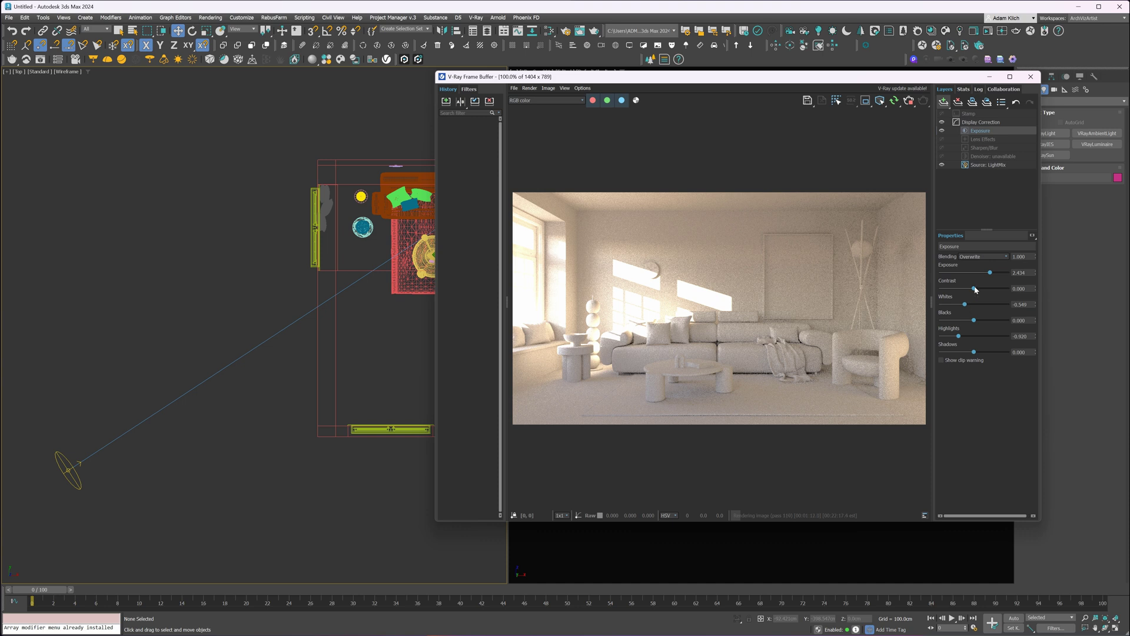
{"action": "left_click_drag", "start_coordinate": [979, 291], "coordinate": [984, 290]}
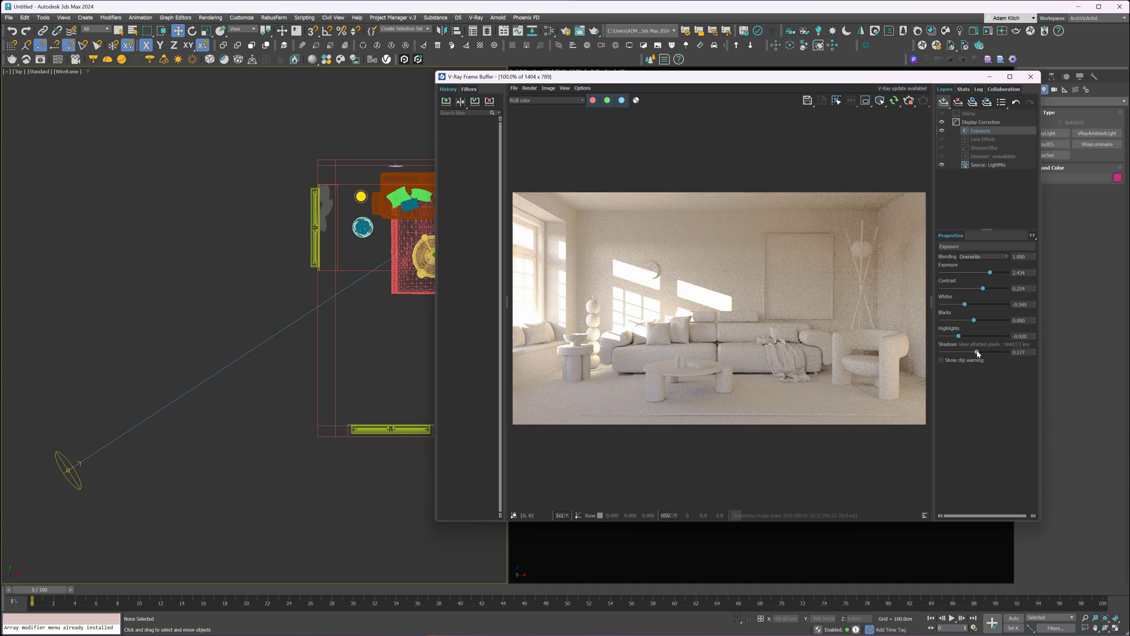
{"action": "left_click_drag", "start_coordinate": [959, 337], "coordinate": [956, 338]}
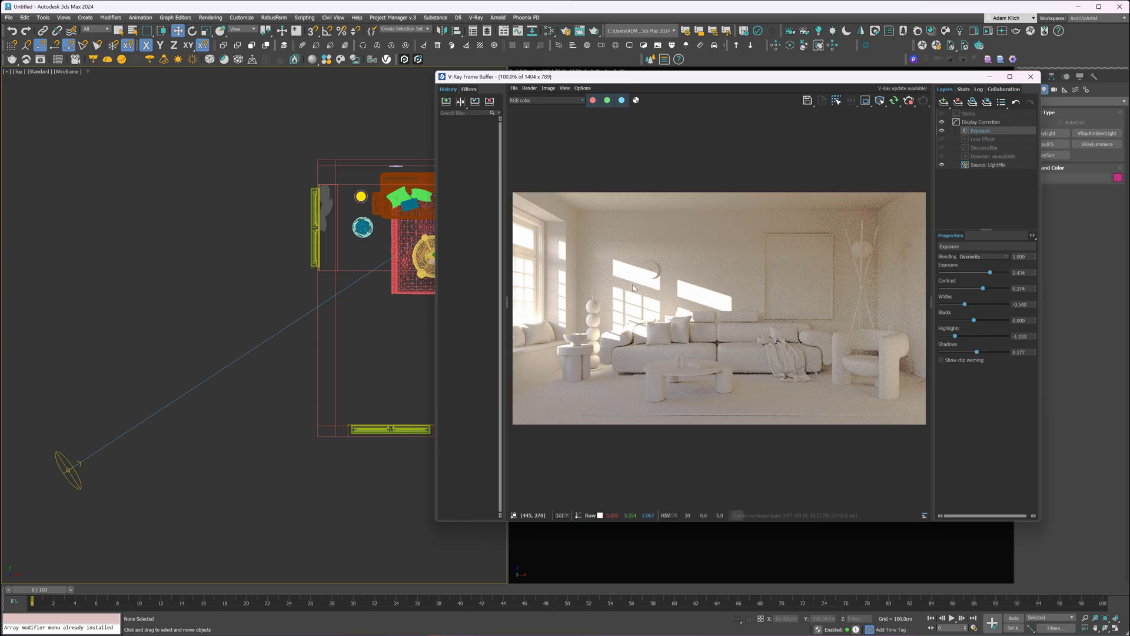
{"action": "left_click_drag", "start_coordinate": [589, 76], "coordinate": [396, 75]}
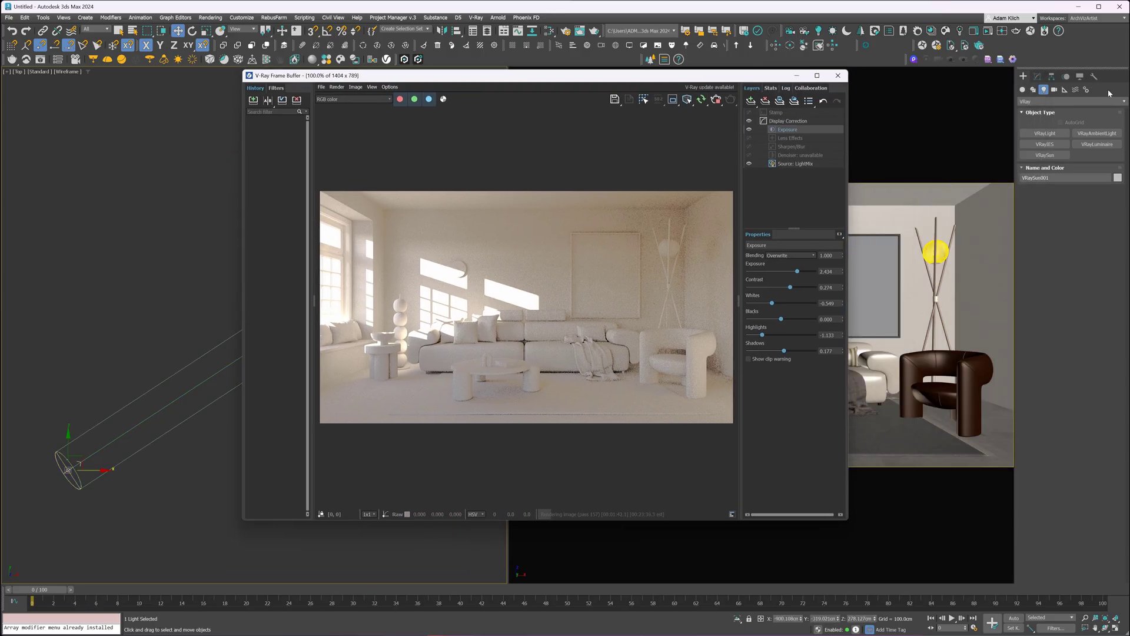
Enable clouds on VRaySun001's sky, trying density 0.3 and 0.7 before settling on 0.5
{"action": "left_click", "coordinate": [1037, 77]}
{"action": "left_click_drag", "start_coordinate": [1016, 340], "coordinate": [1014, 210]}
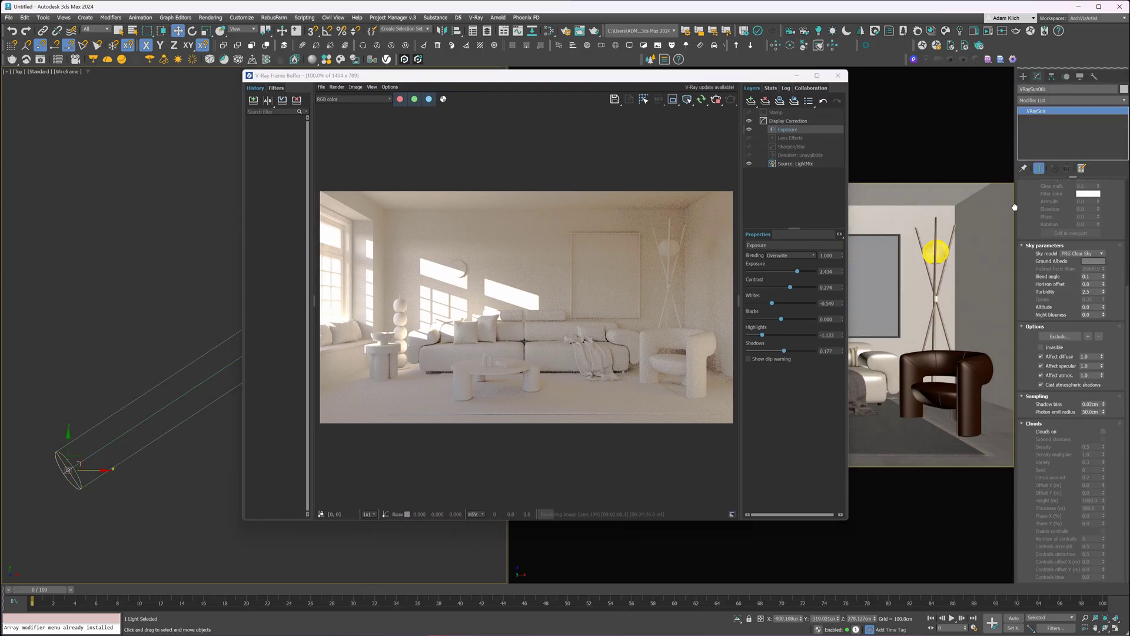
{"action": "left_click", "coordinate": [1103, 432]}
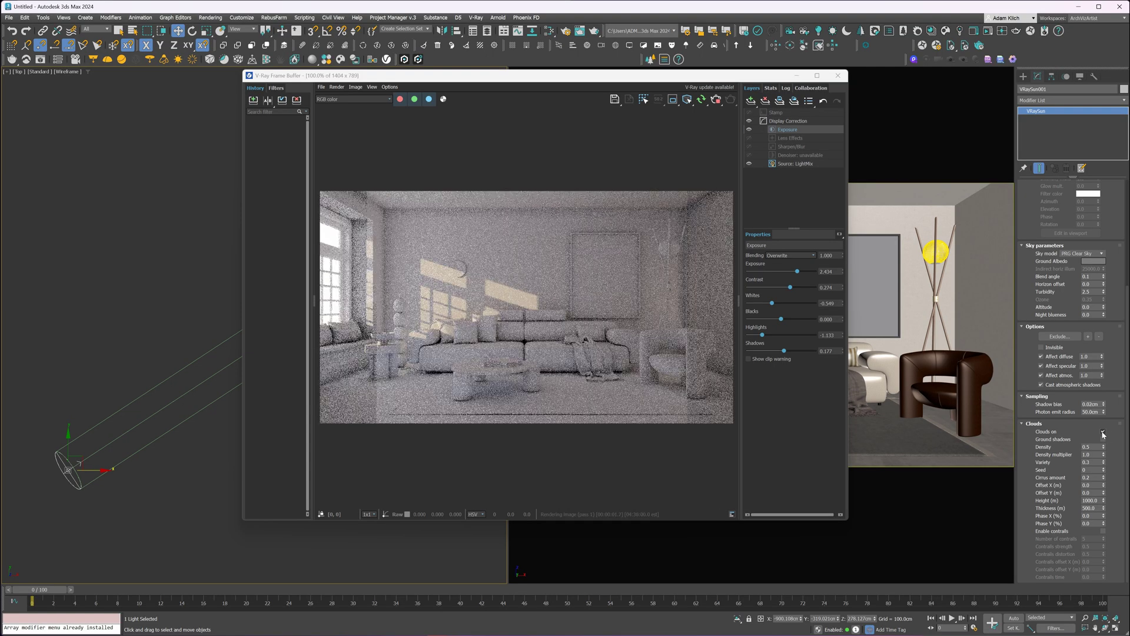
{"action": "double_click", "coordinate": [1088, 447]}
{"action": "type", "text": "0.3"}
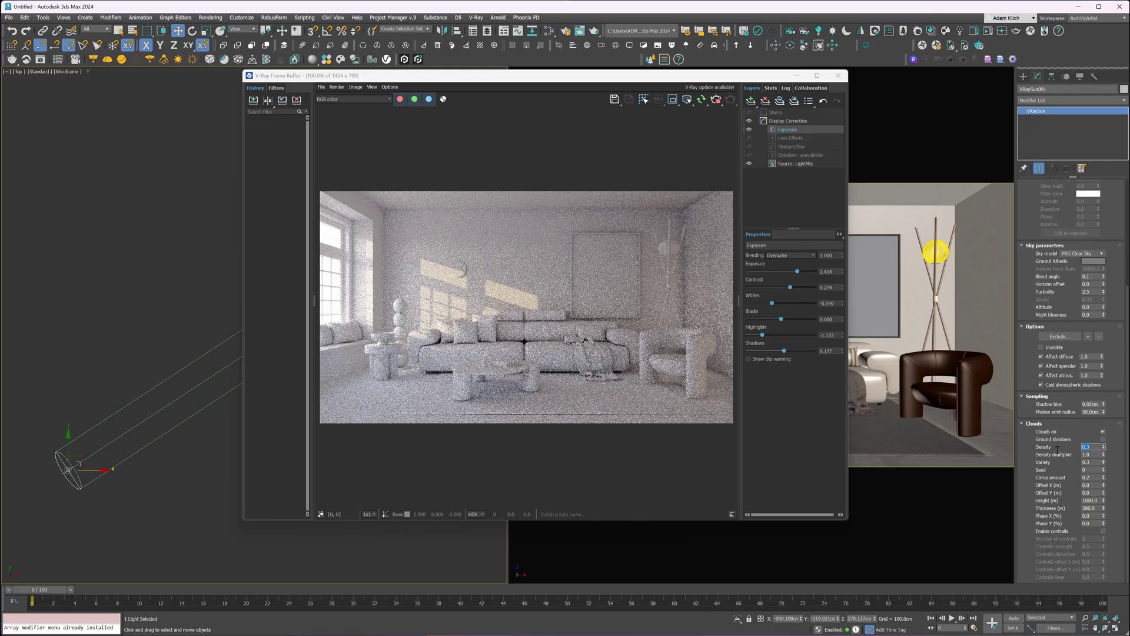
{"action": "key", "text": "Return"}
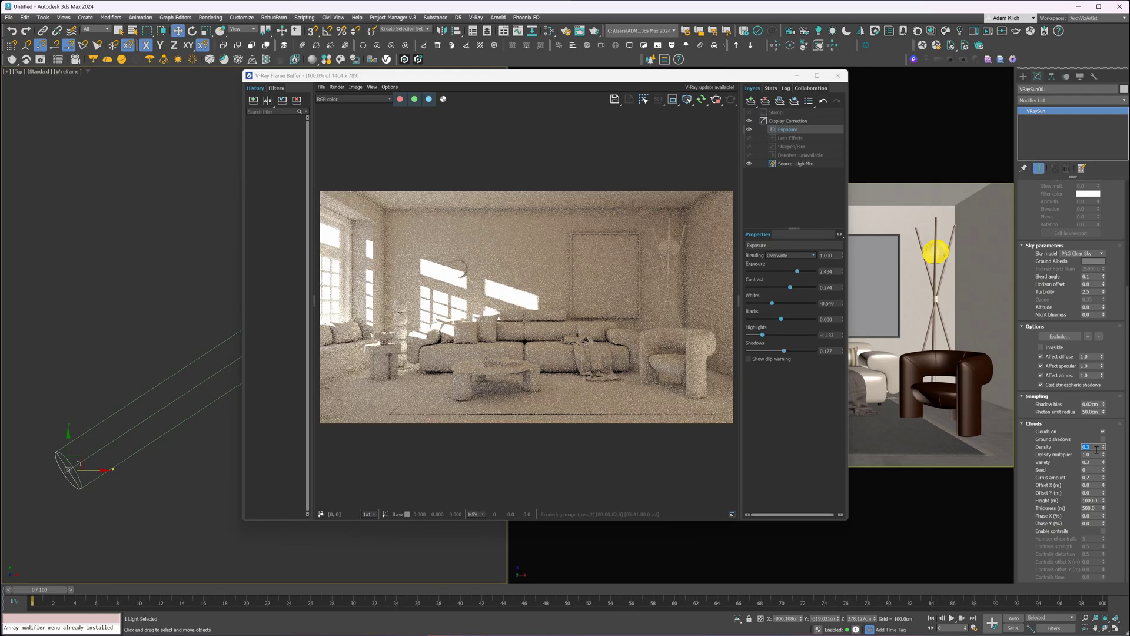
{"action": "type", "text": "0.7"}
{"action": "key", "text": "Return"}
{"action": "type", "text": "0.5"}
{"action": "key", "text": "Return"}
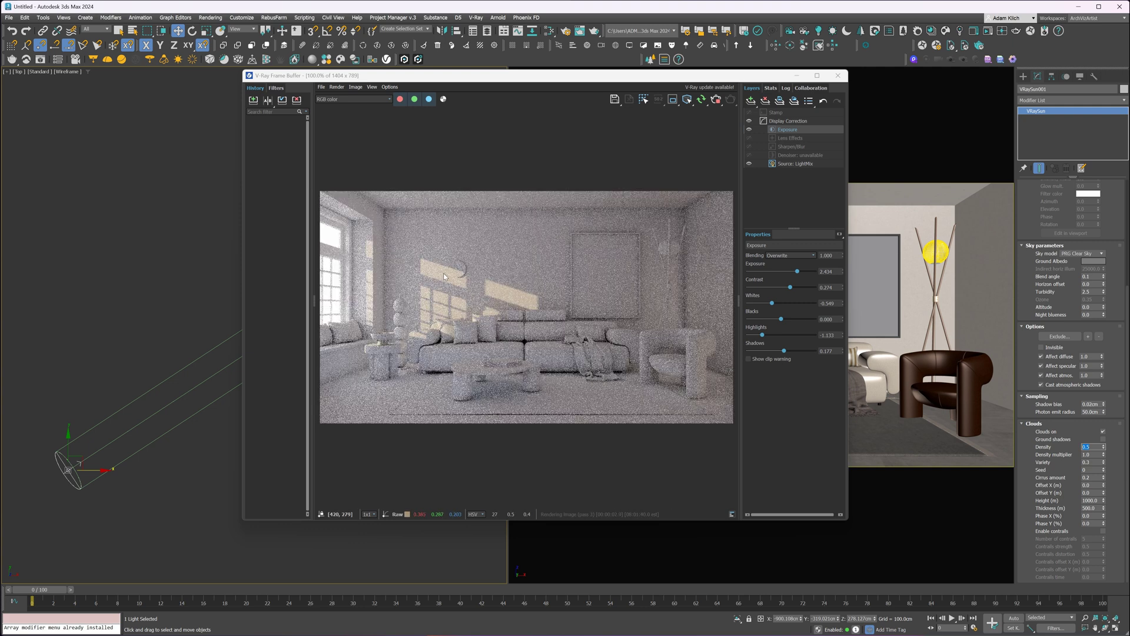
{"action": "left_click", "coordinate": [796, 164]}
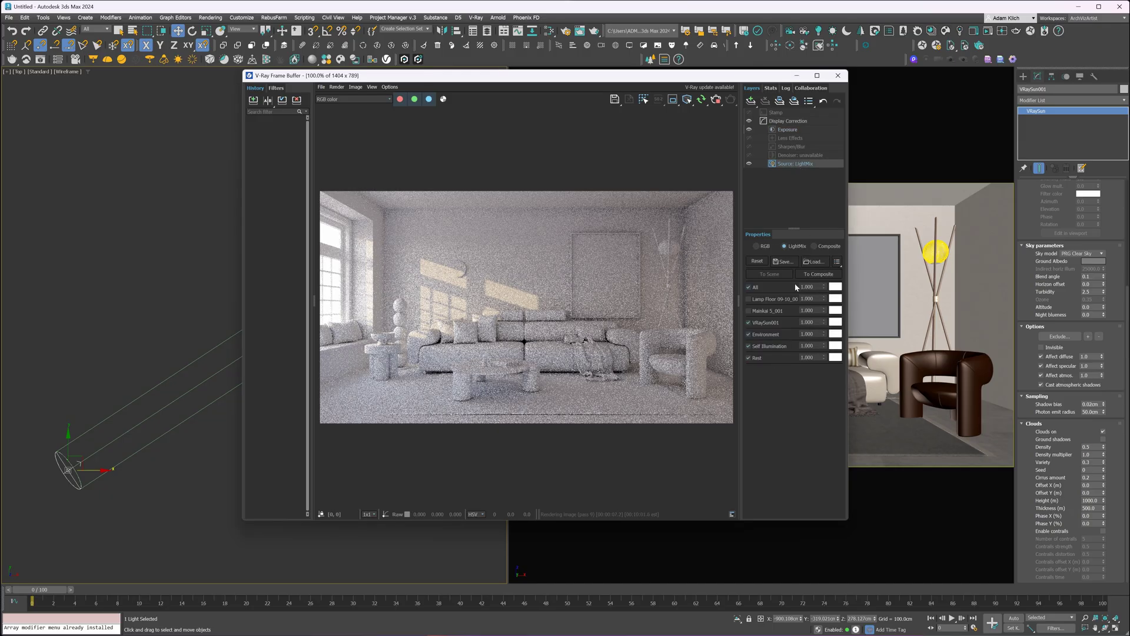
Set VRaySun001's LightMix strength to 0.7 and add White Balance and Filmic tonemap layers
{"action": "type", "text": ".7"}
{"action": "key", "text": "Return"}
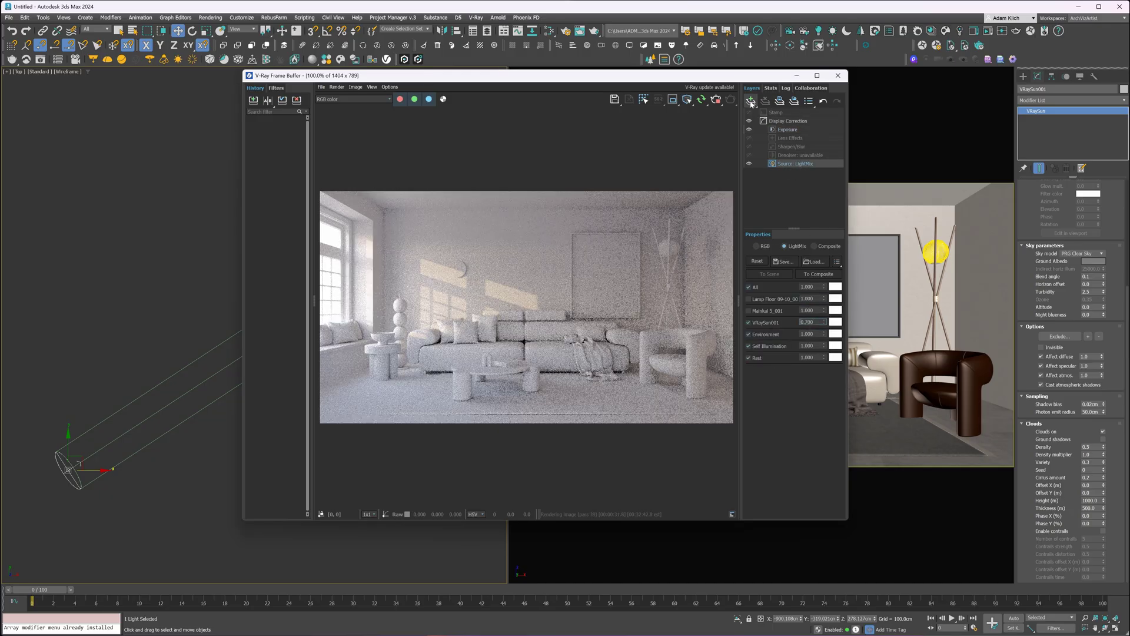
{"action": "left_click", "coordinate": [751, 102]}
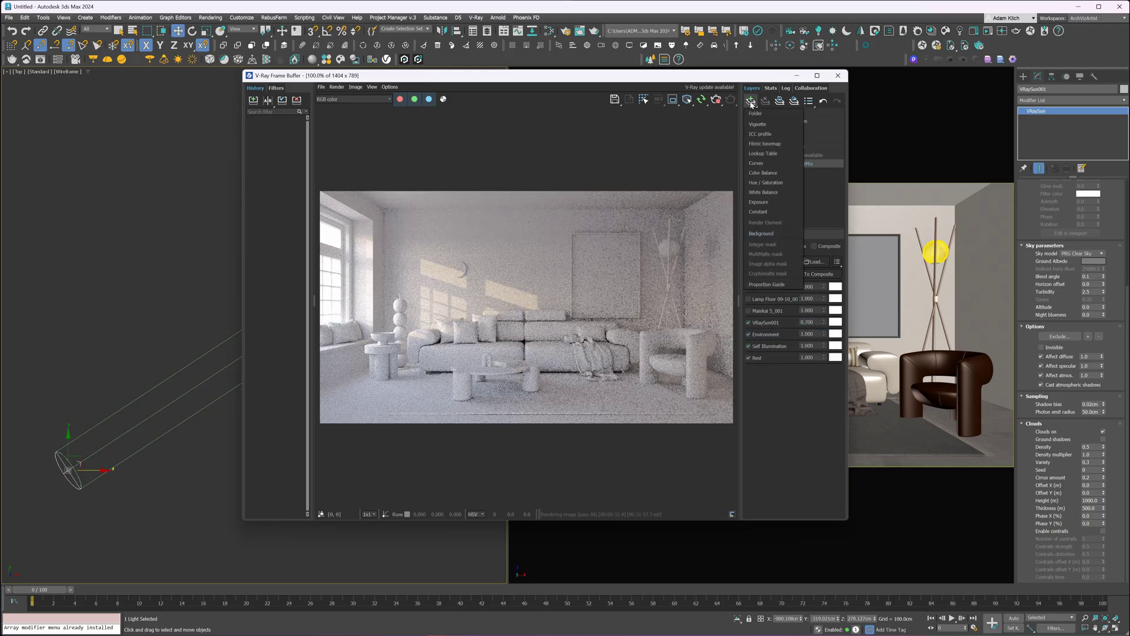
{"action": "left_click", "coordinate": [771, 192]}
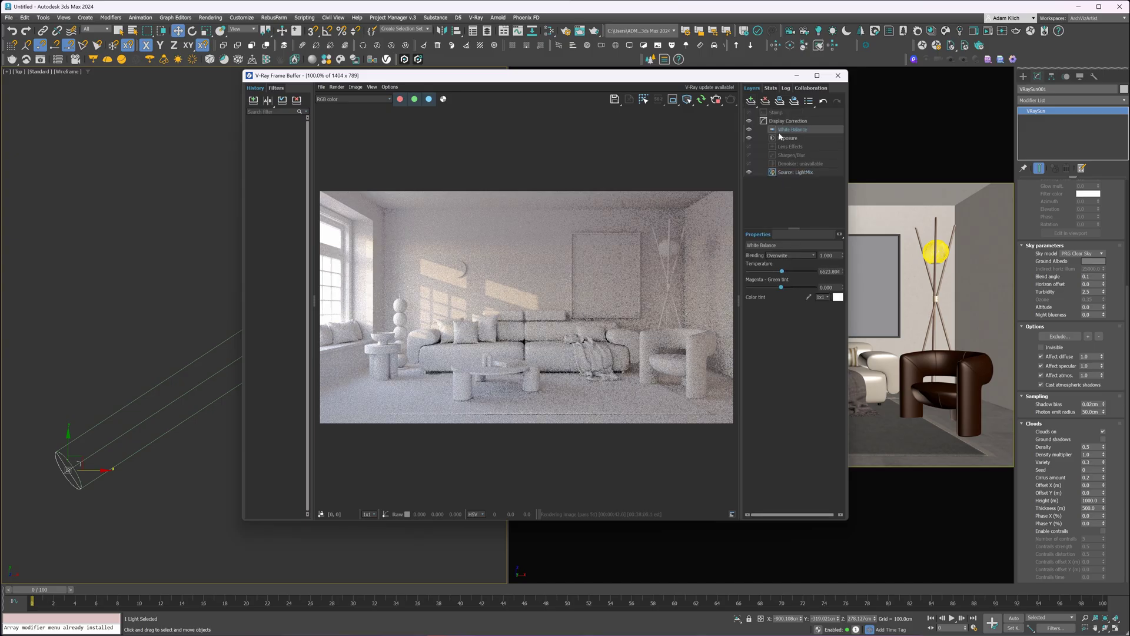
{"action": "left_click", "coordinate": [752, 102]}
{"action": "left_click", "coordinate": [771, 147]}
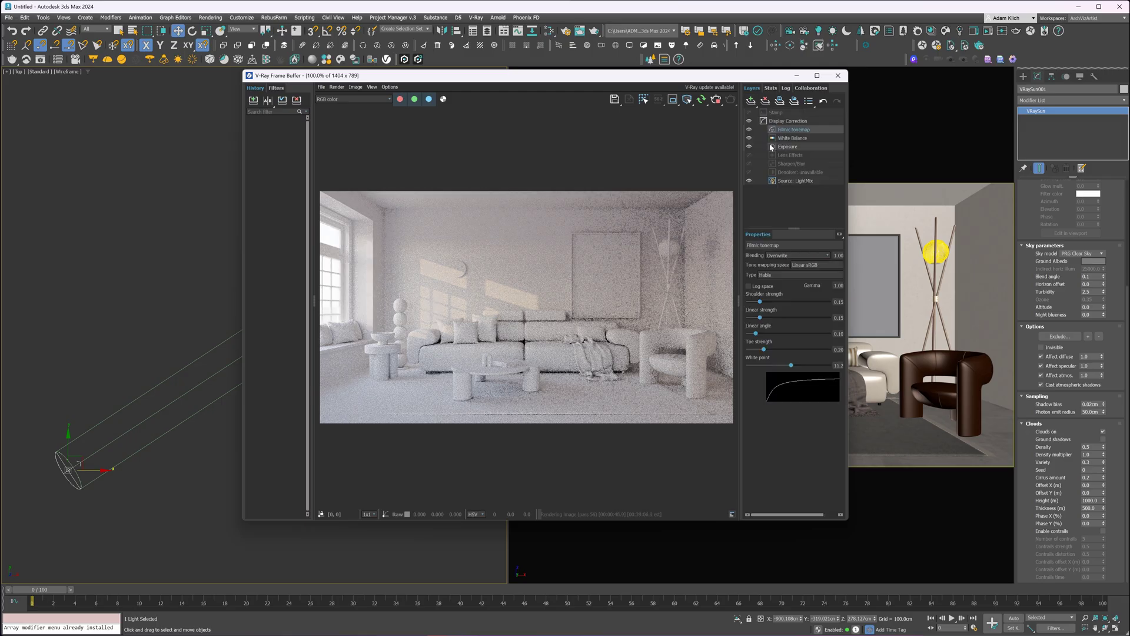
Ease the Exposure layer's Highlights back up to -0.678
{"action": "left_click", "coordinate": [789, 147]}
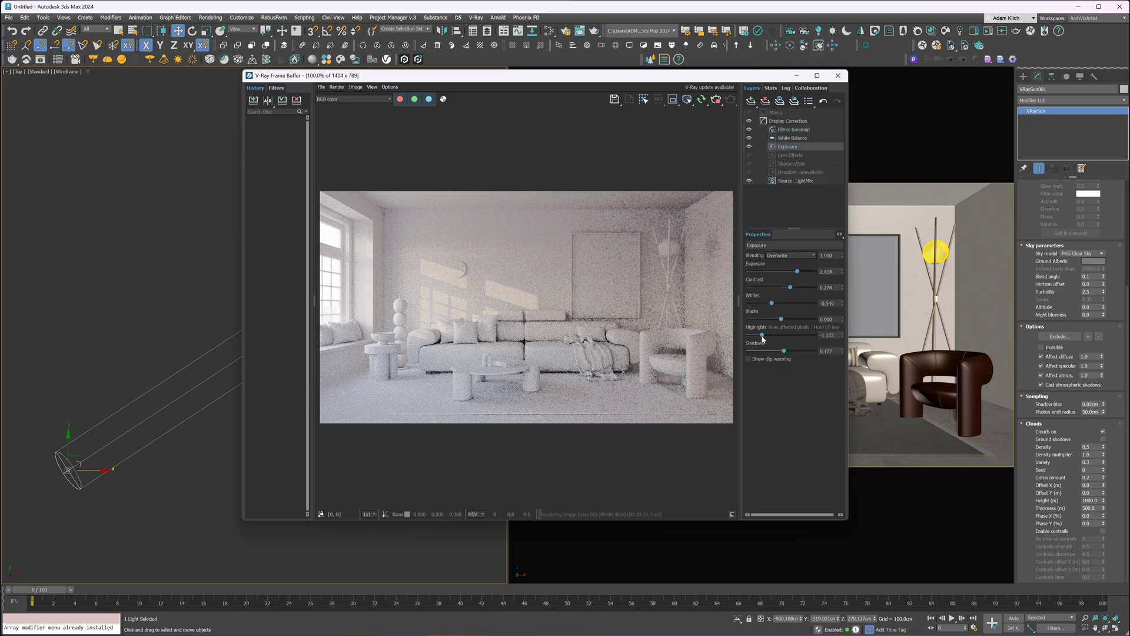
{"action": "left_click_drag", "start_coordinate": [764, 338], "coordinate": [773, 340]}
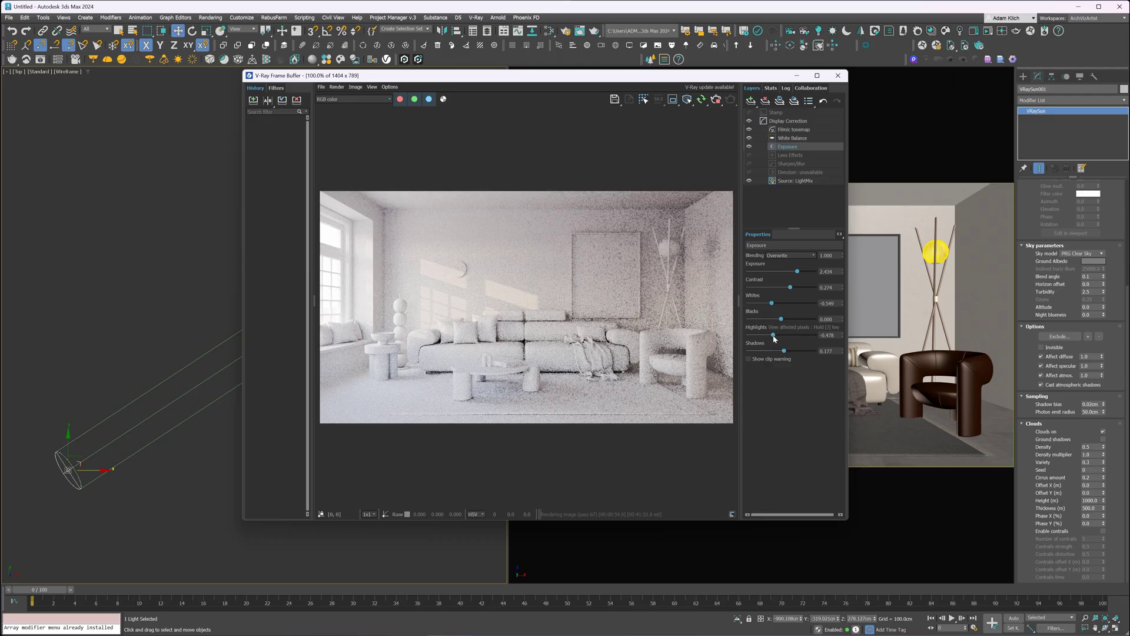
{"action": "left_click", "coordinate": [751, 102]}
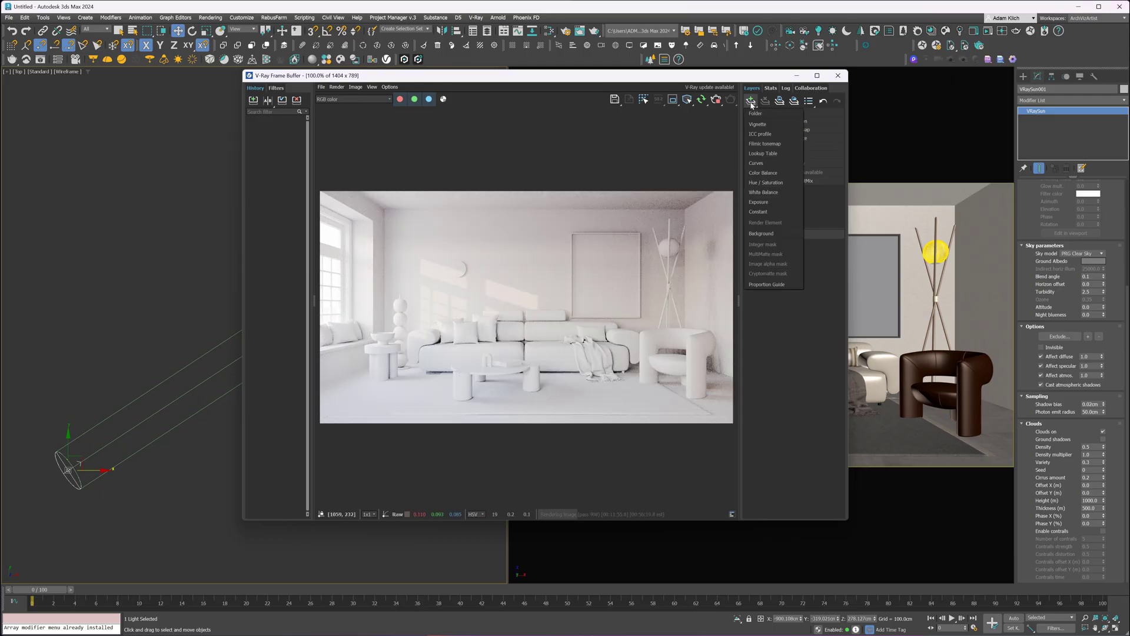
Add a Curves layer and shape a gentle S-curve with two control points
{"action": "left_click", "coordinate": [757, 163]}
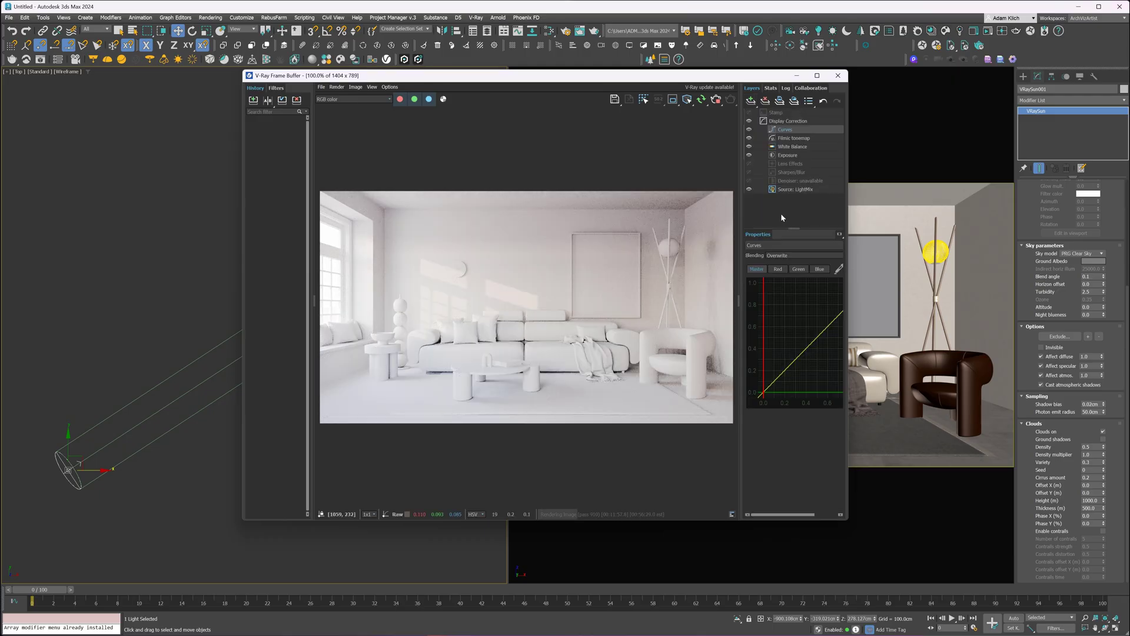
{"action": "left_click_drag", "start_coordinate": [787, 367], "coordinate": [789, 371]}
{"action": "left_click", "coordinate": [822, 333]}
{"action": "left_click", "coordinate": [791, 370]}
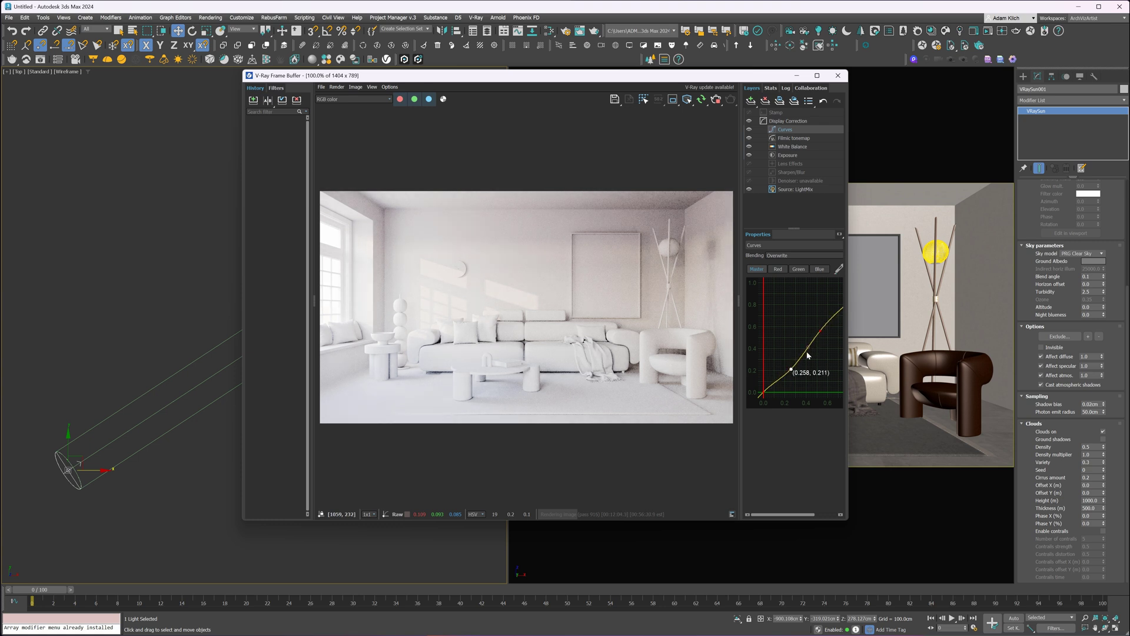
{"action": "left_click", "coordinate": [821, 332]}
{"action": "left_click", "coordinate": [791, 369]}
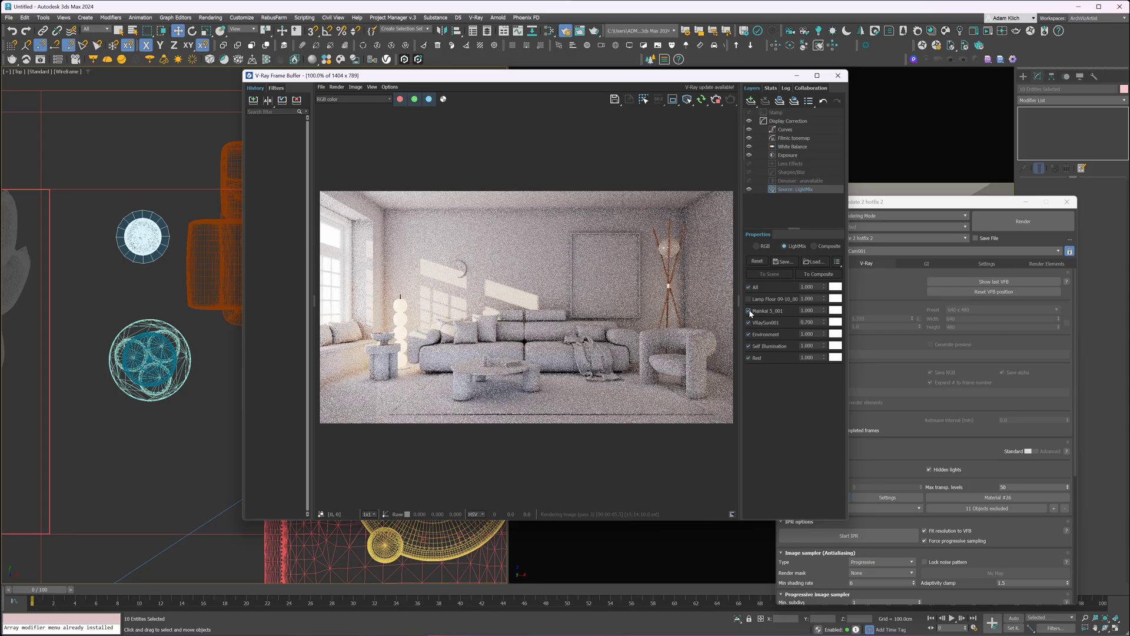
Enable Lamp Floor in LightMix and set it and Mainkai 5_001 to 0.5
{"action": "left_click", "coordinate": [749, 299]}
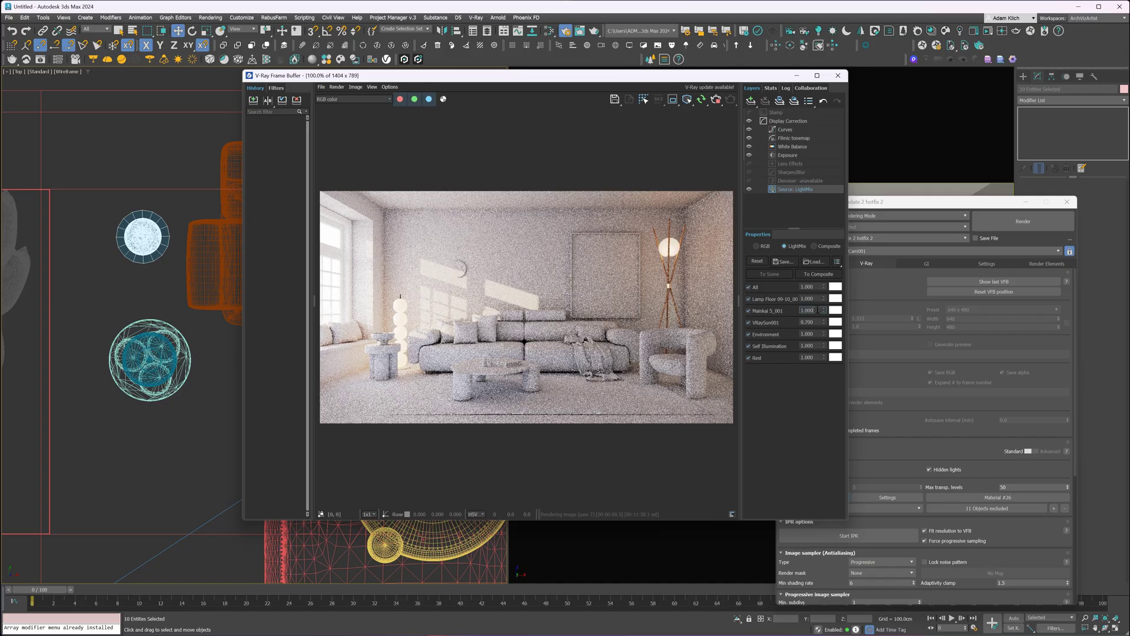
{"action": "key", "text": "Return"}
{"action": "double_click", "coordinate": [815, 299]}
{"action": "type", "text": "0.5"}
{"action": "key", "text": "Return"}
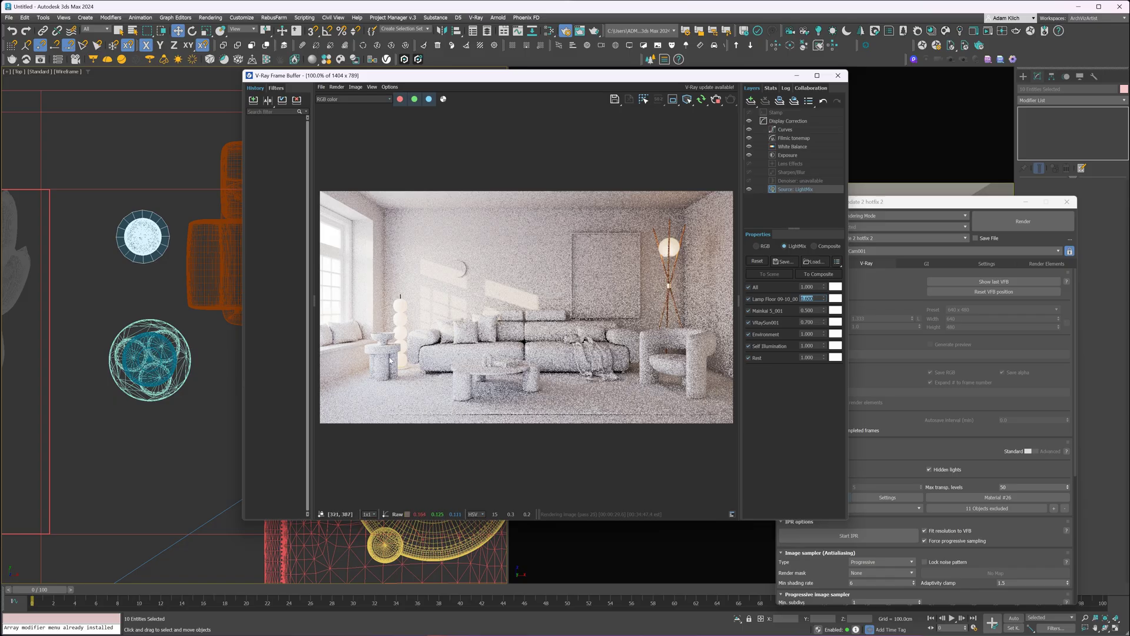
Unhide all objects, exclude the floor lamp from the material override, and restart the interactive render
{"action": "right_click", "coordinate": [159, 200]}
{"action": "left_click", "coordinate": [188, 163]}
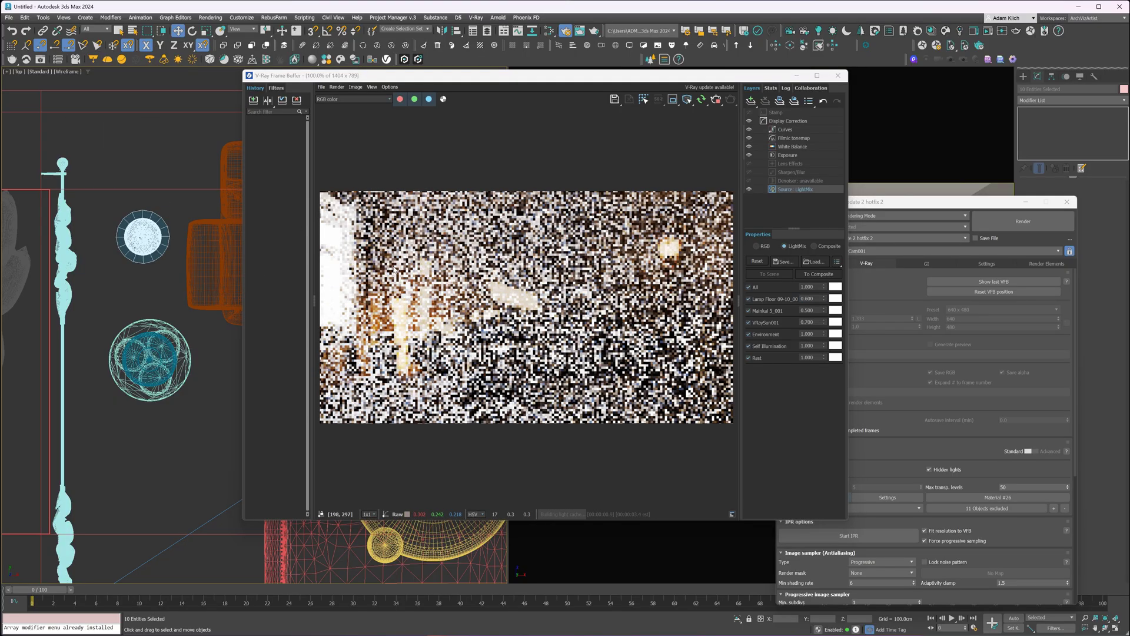
{"action": "left_click", "coordinate": [1053, 509]}
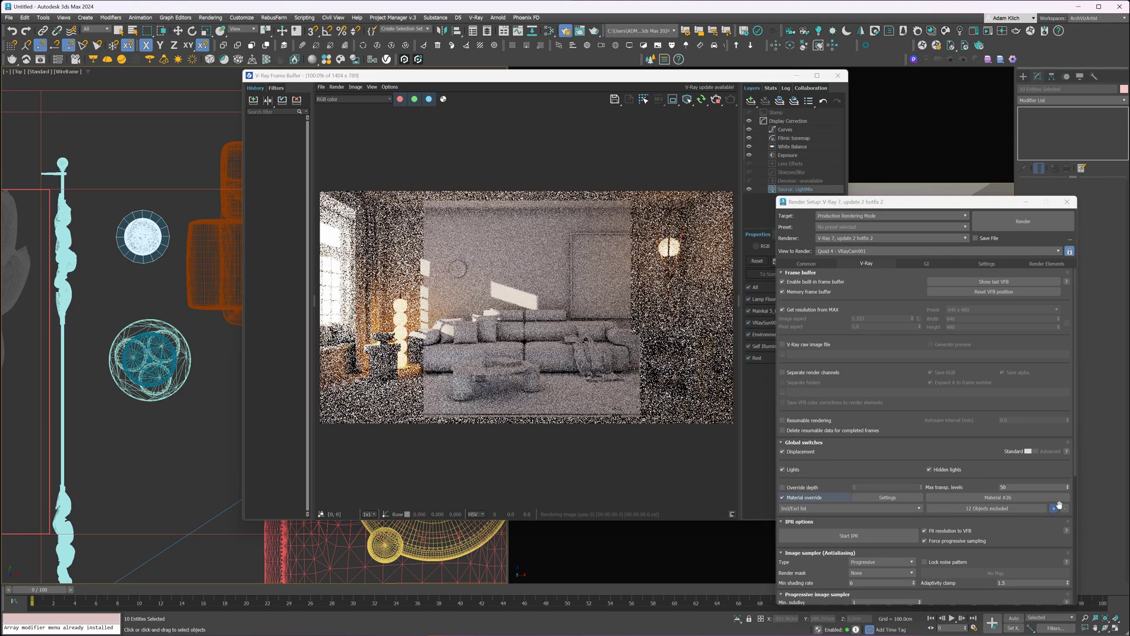
{"action": "key", "text": "w"}
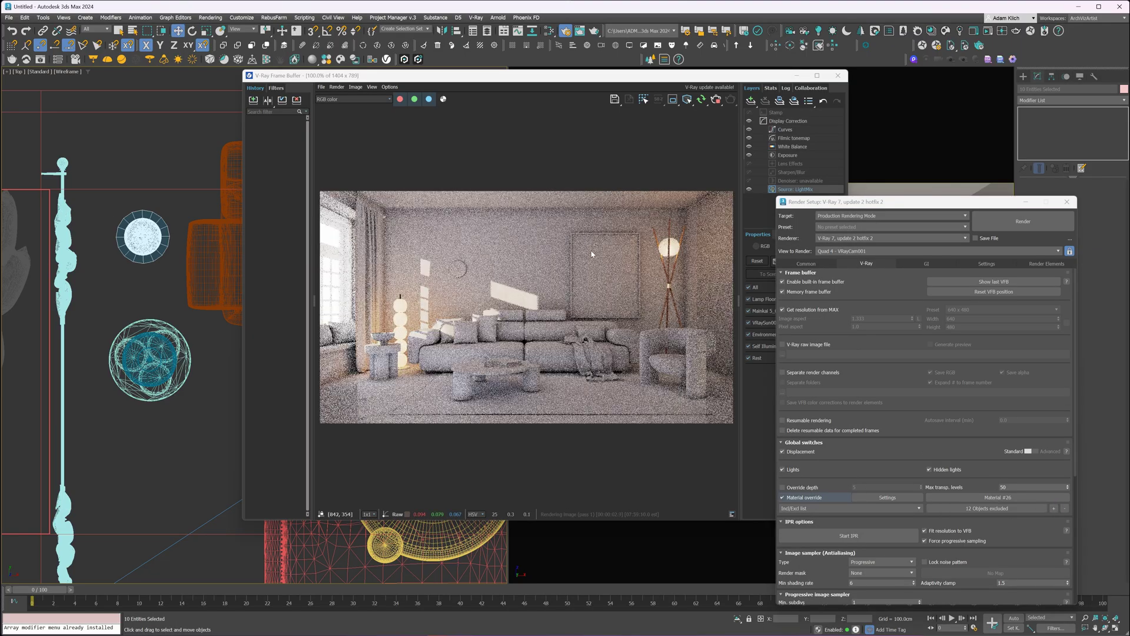
{"action": "left_click", "coordinate": [702, 100]}
{"action": "left_click", "coordinate": [703, 101]}
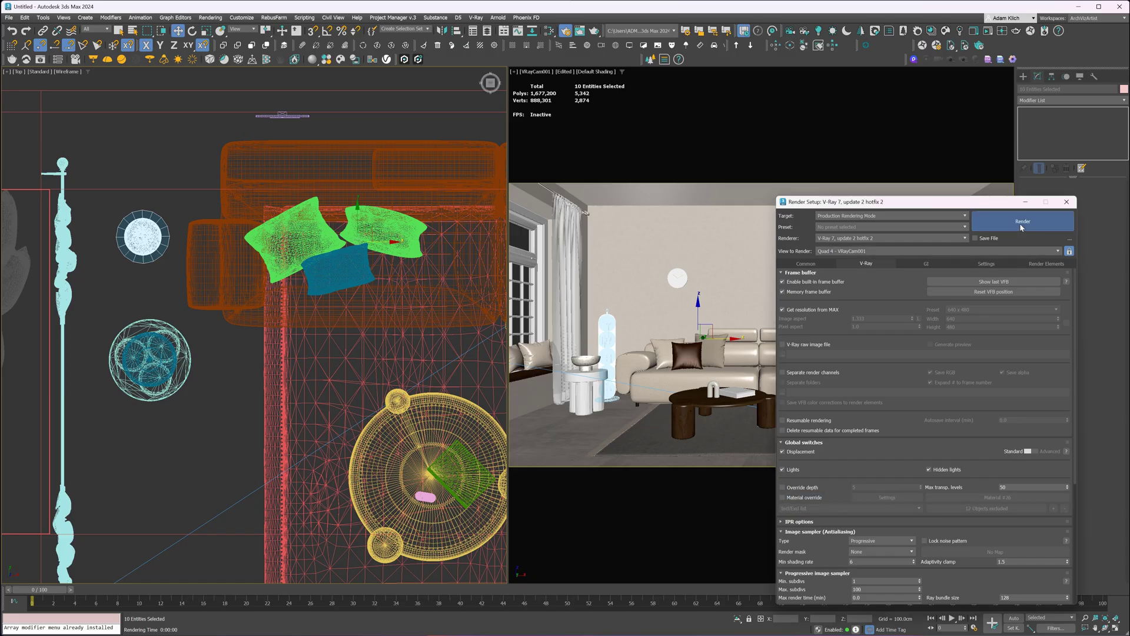
Render the camera view from Render Setup into the V-Ray Frame Buffer with real materials
{"action": "left_click", "coordinate": [1020, 225]}
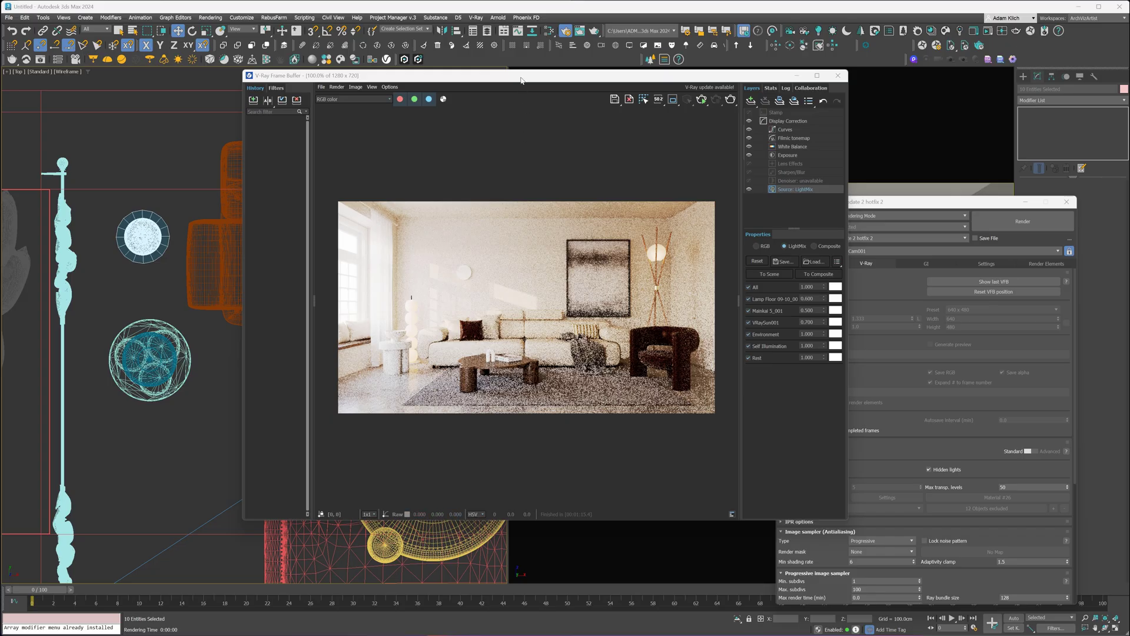
Minimize the frame buffer, close Render Setup and clear the current selection
{"action": "left_click", "coordinate": [799, 75]}
{"action": "left_click", "coordinate": [1066, 201]}
{"action": "scroll", "coordinate": [320, 335], "scroll_direction": "down", "scroll_amount": 5}
{"action": "scroll", "coordinate": [331, 413], "scroll_direction": "up", "scroll_amount": 3}
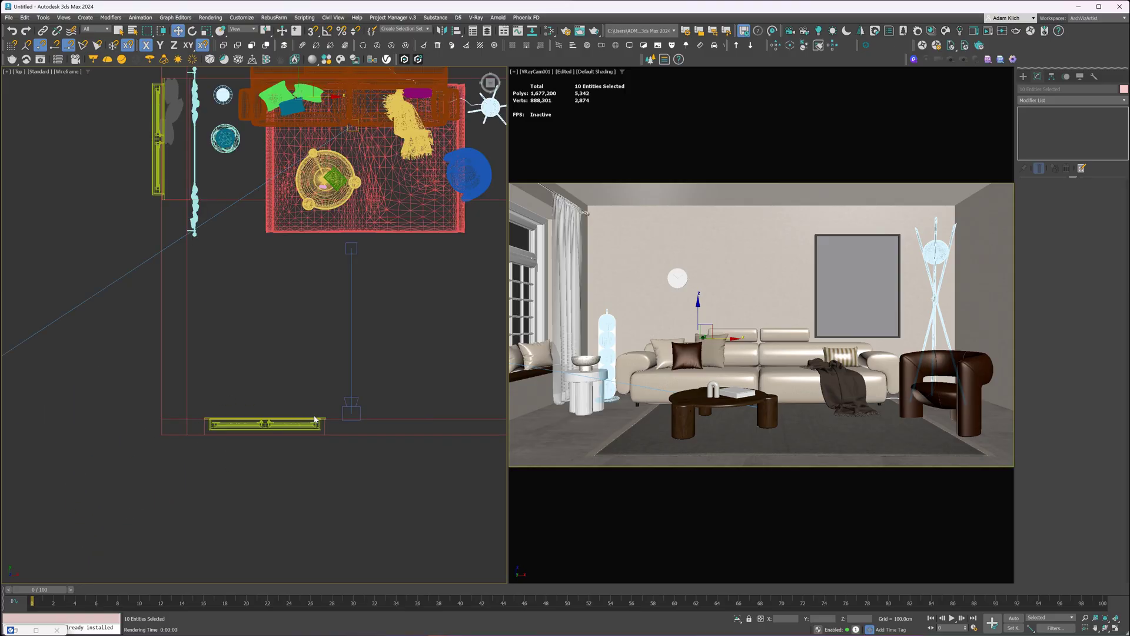
{"action": "left_click", "coordinate": [383, 371]}
Create a tall standard box, Box002, near the window by drawing its base in the Top view
{"action": "left_click", "coordinate": [1024, 77]}
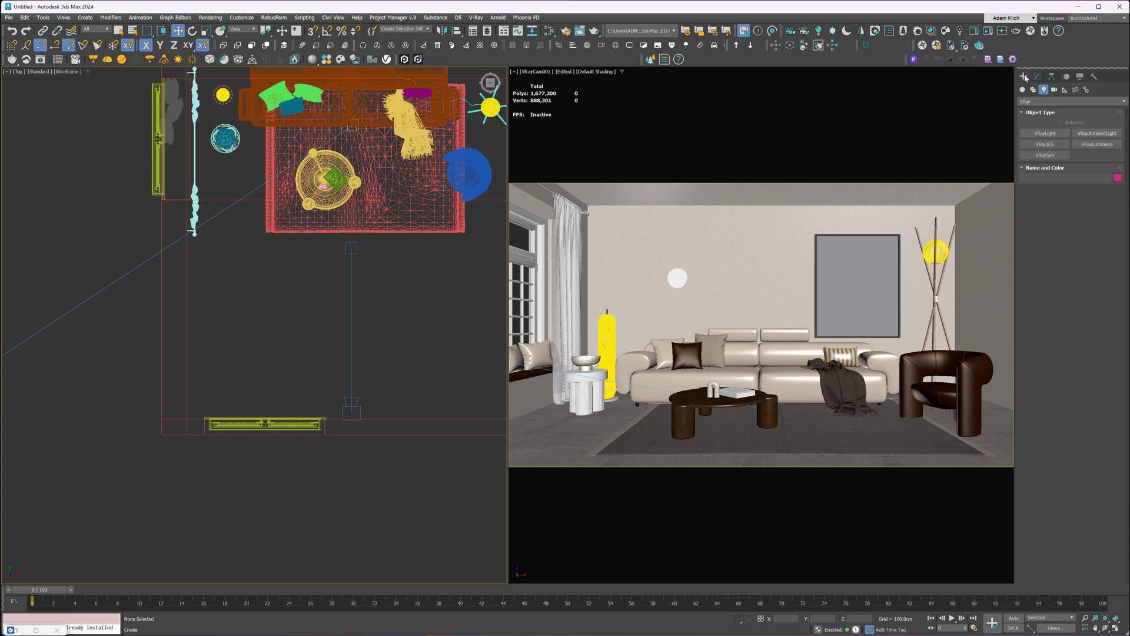
{"action": "left_click", "coordinate": [1026, 90]}
{"action": "left_click", "coordinate": [1040, 134]}
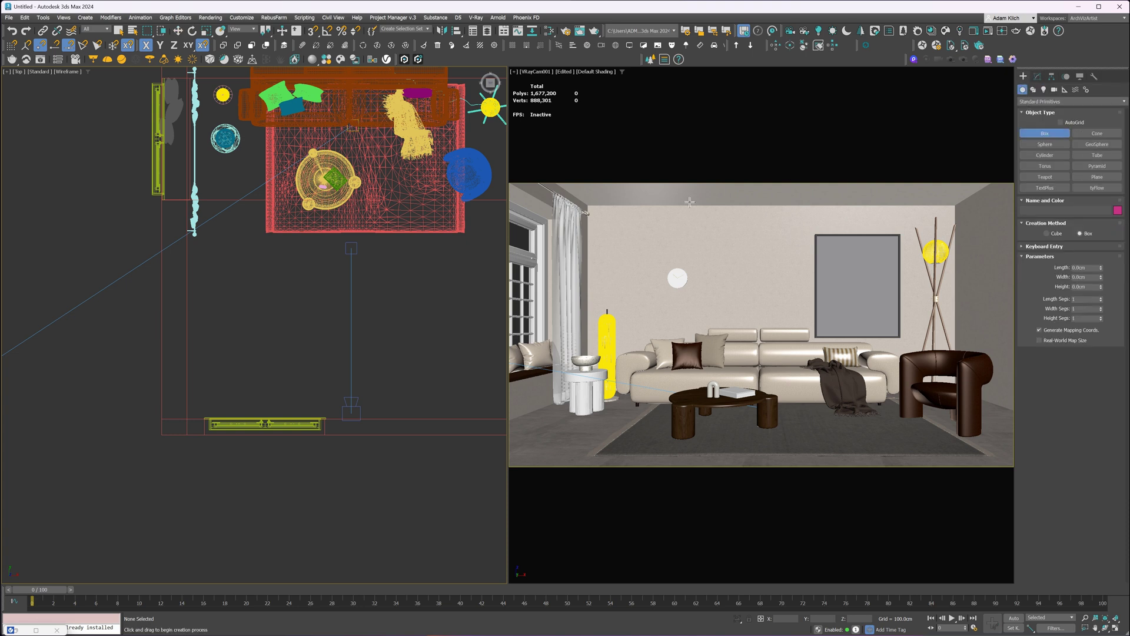
{"action": "left_click_drag", "start_coordinate": [197, 406], "coordinate": [408, 457]}
{"action": "scroll", "coordinate": [363, 412], "scroll_direction": "down", "scroll_amount": 3}
{"action": "middle_click_drag", "start_coordinate": [362, 412], "coordinate": [446, 372], "text": "alt"}
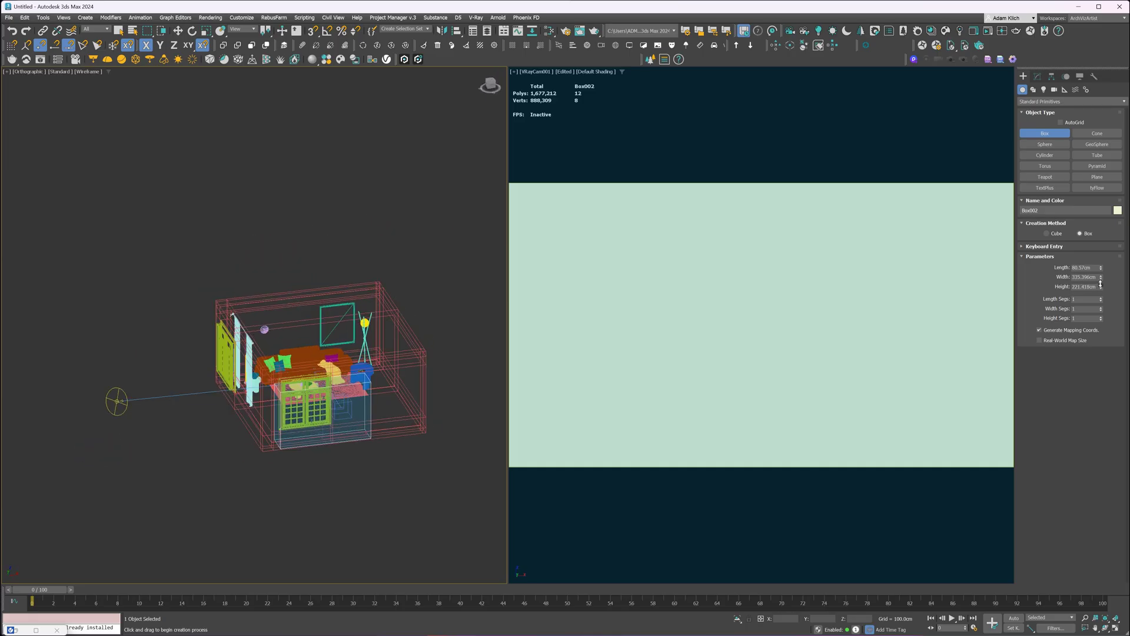
{"action": "key", "text": "F3"}
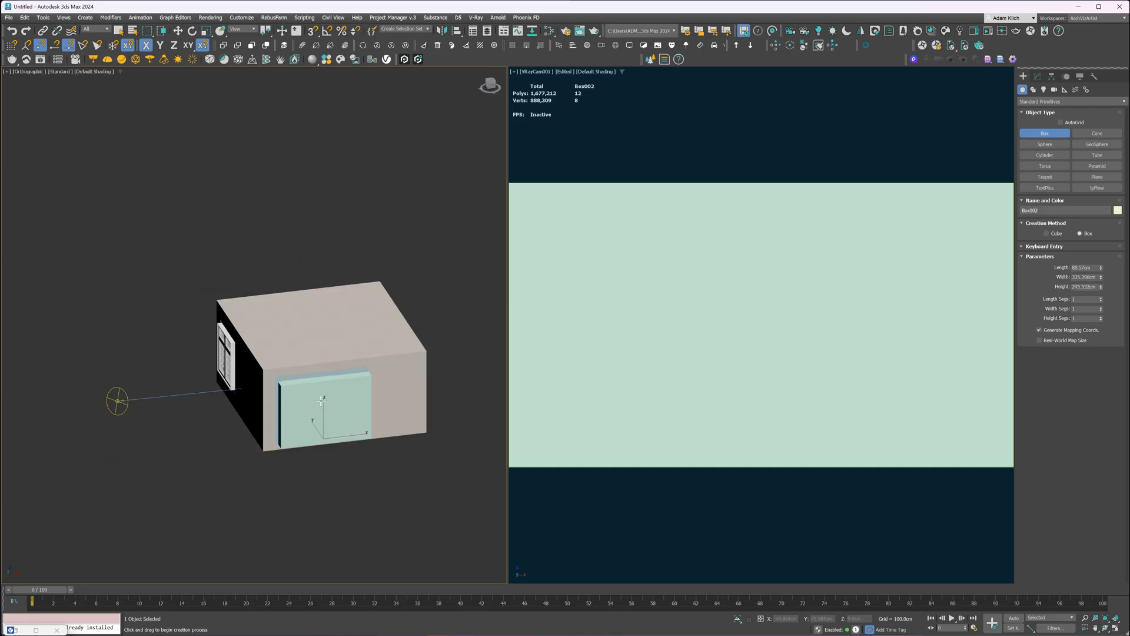
{"action": "right_click", "coordinate": [321, 401]}
{"action": "key", "text": "t"}
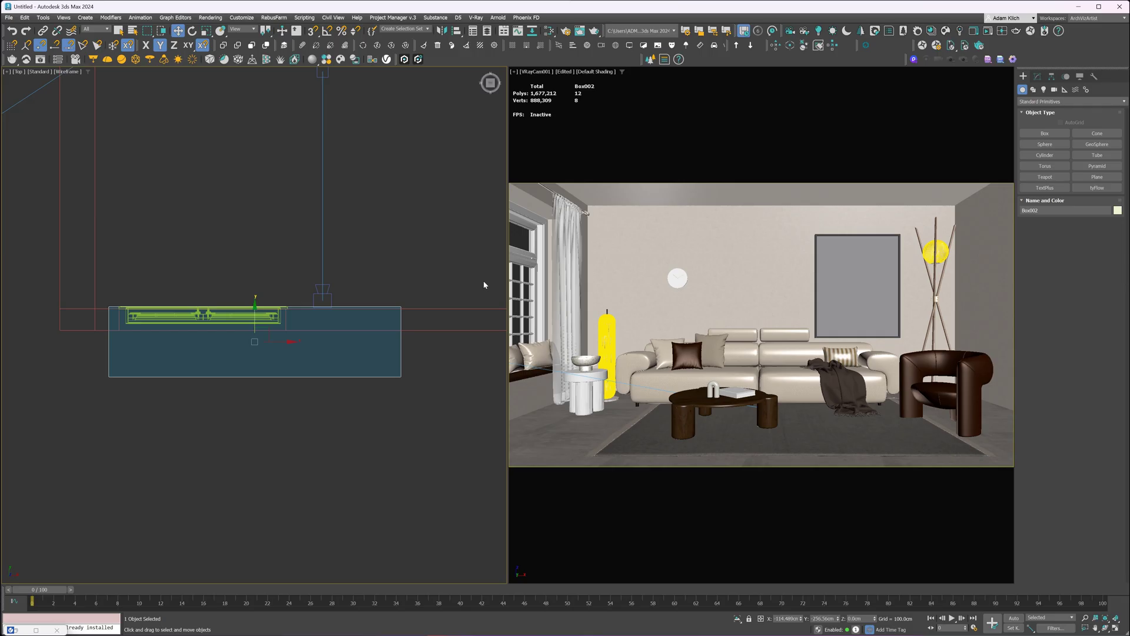
Create a new VRayMtl material (Material #27) and save the current render to VFB history
{"action": "key", "text": "m"}
{"action": "right_click", "coordinate": [664, 184]}
{"action": "mouse_move", "coordinate": [700, 210]}
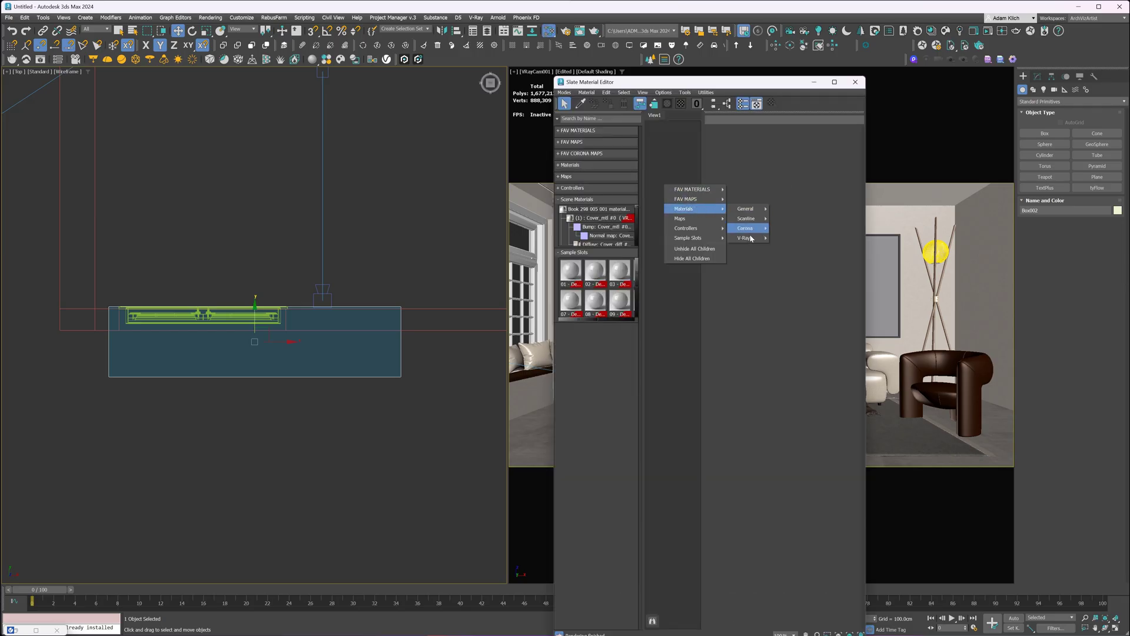
{"action": "mouse_move", "coordinate": [747, 238]}
{"action": "left_click", "coordinate": [789, 364]}
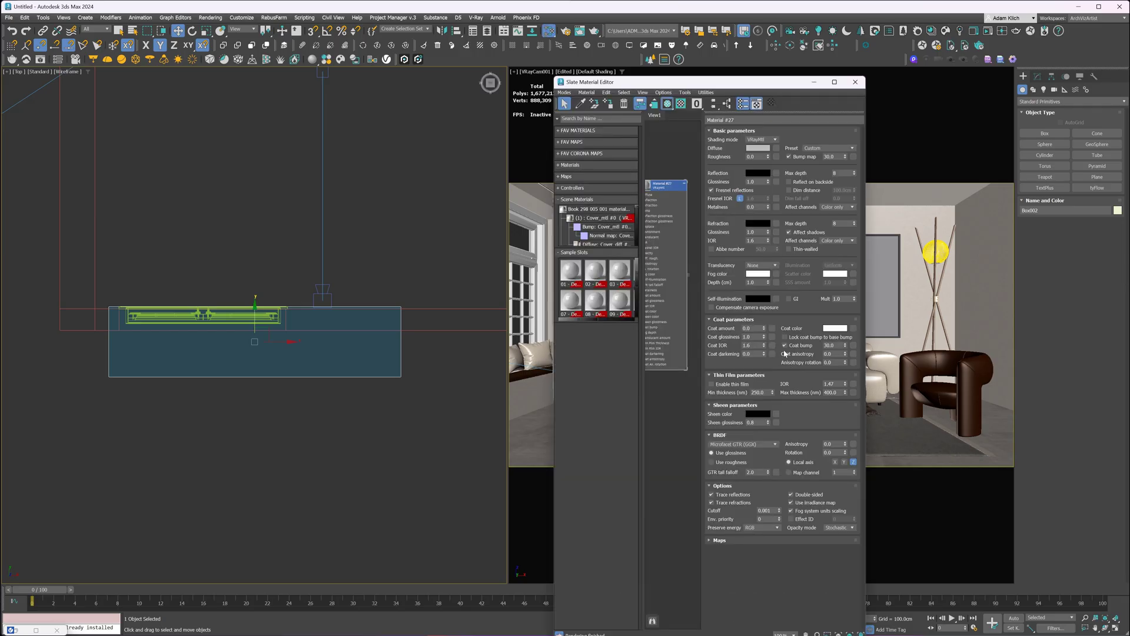
{"action": "left_click_drag", "start_coordinate": [723, 83], "coordinate": [1129, 33]}
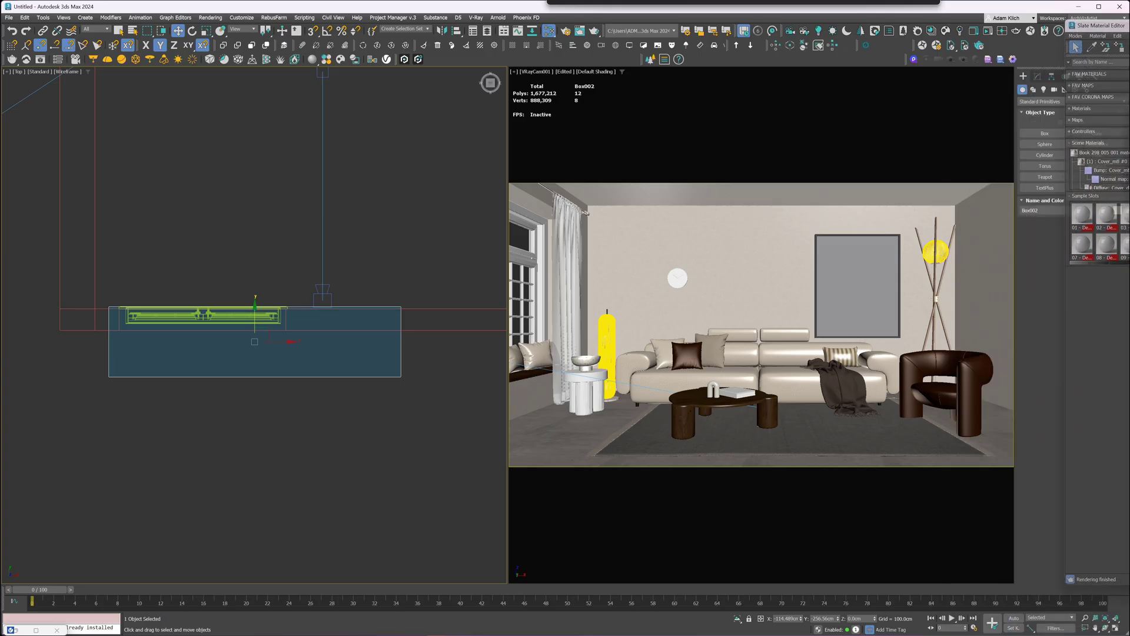
{"action": "left_click", "coordinate": [254, 100]}
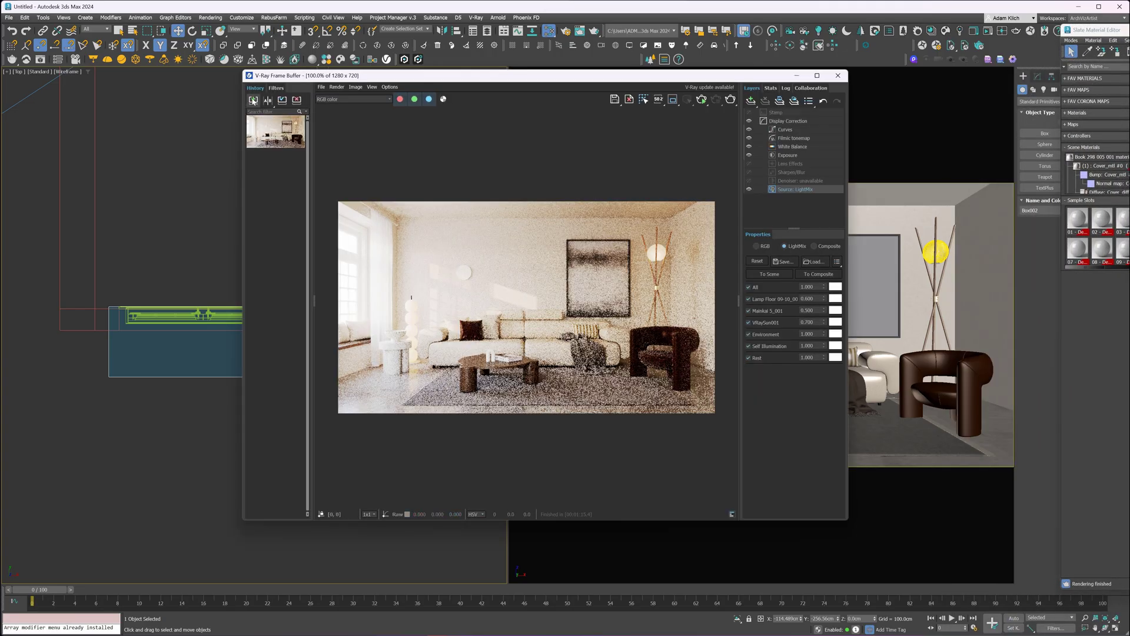
Render with the new box, save it to history, and A/B compare it against the previous render
{"action": "key", "text": "F10"}
{"action": "left_click", "coordinate": [1024, 222]}
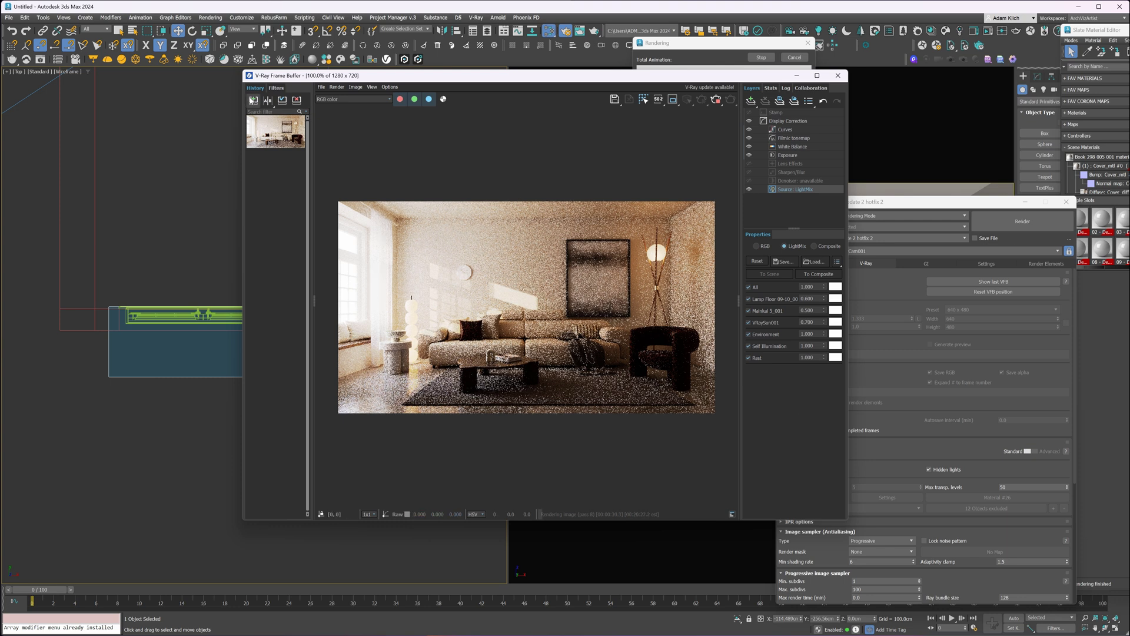
{"action": "left_click", "coordinate": [253, 101]}
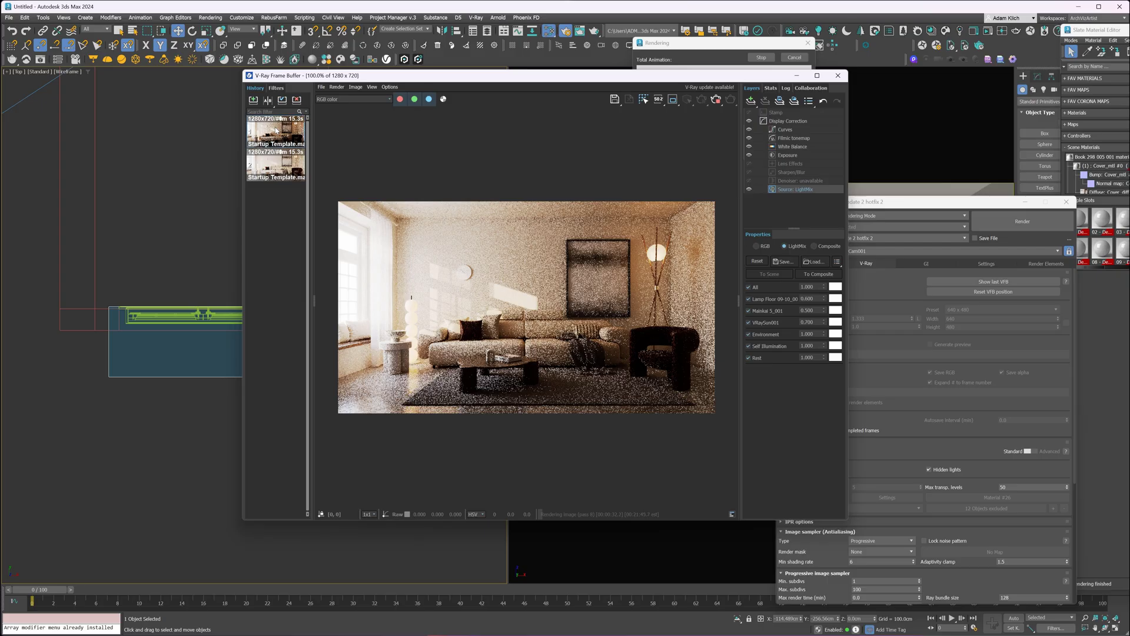
{"action": "left_click", "coordinate": [262, 131]}
{"action": "left_click", "coordinate": [289, 164]}
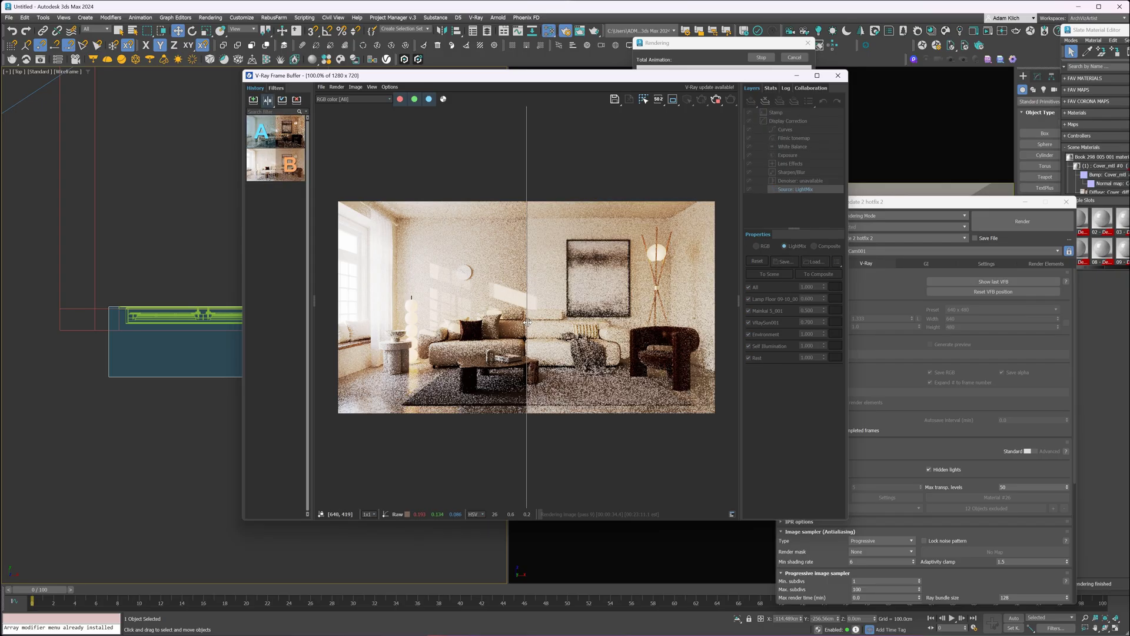
{"action": "left_click_drag", "start_coordinate": [527, 324], "coordinate": [729, 318]}
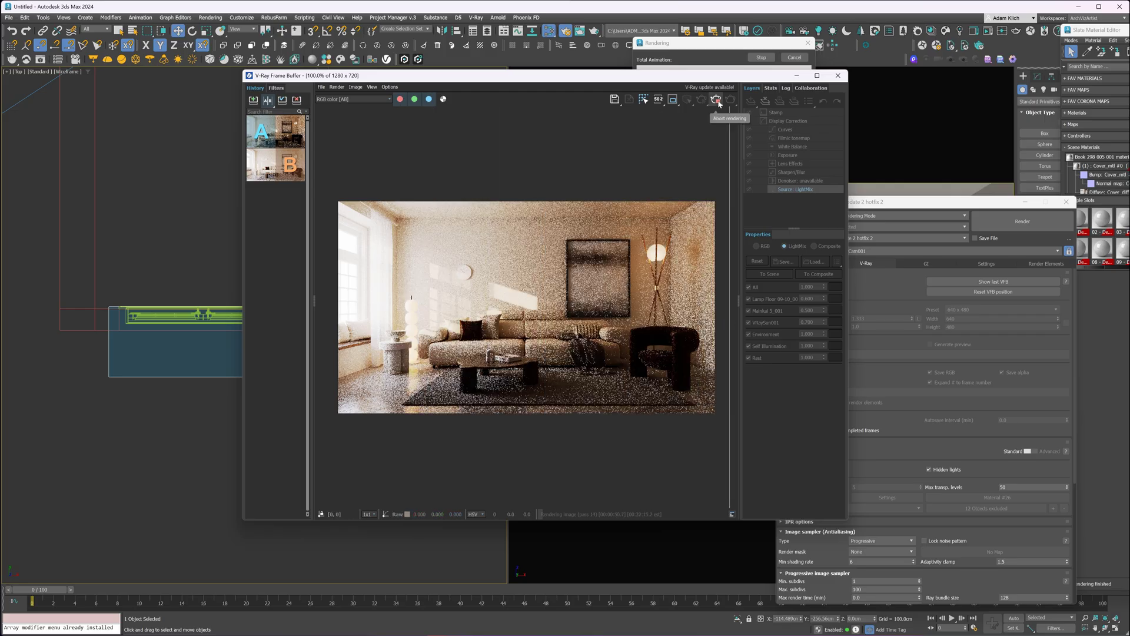
Stop the render and raise the Exposure layer to 2.563 with contrast 0.186
{"action": "left_click", "coordinate": [718, 101]}
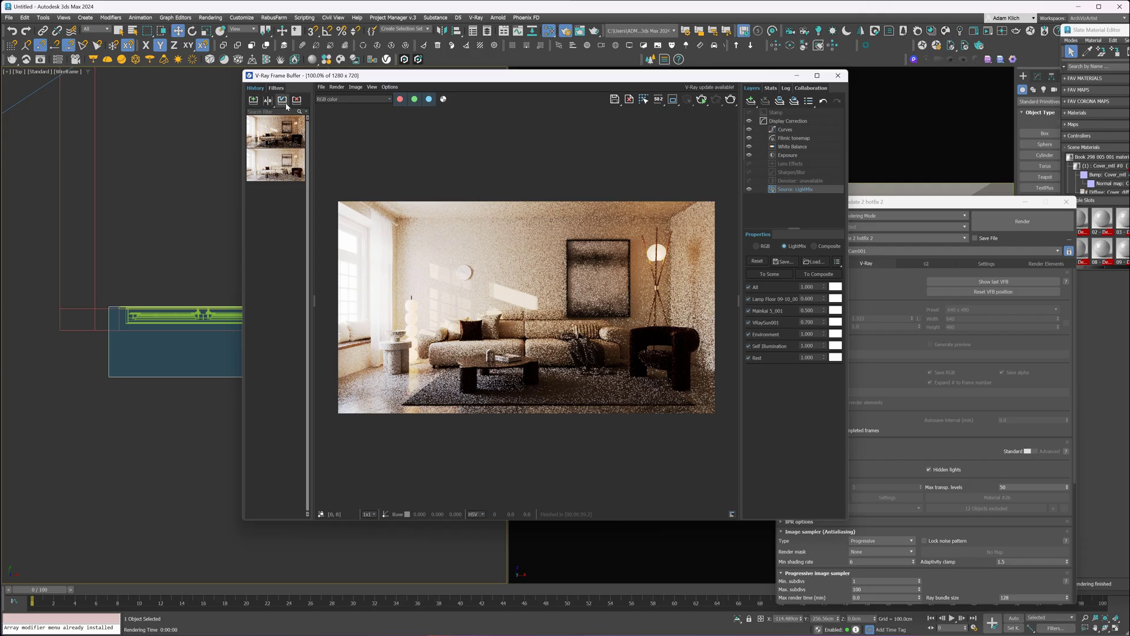
{"action": "left_click", "coordinate": [783, 155]}
{"action": "left_click_drag", "start_coordinate": [796, 273], "coordinate": [804, 273]}
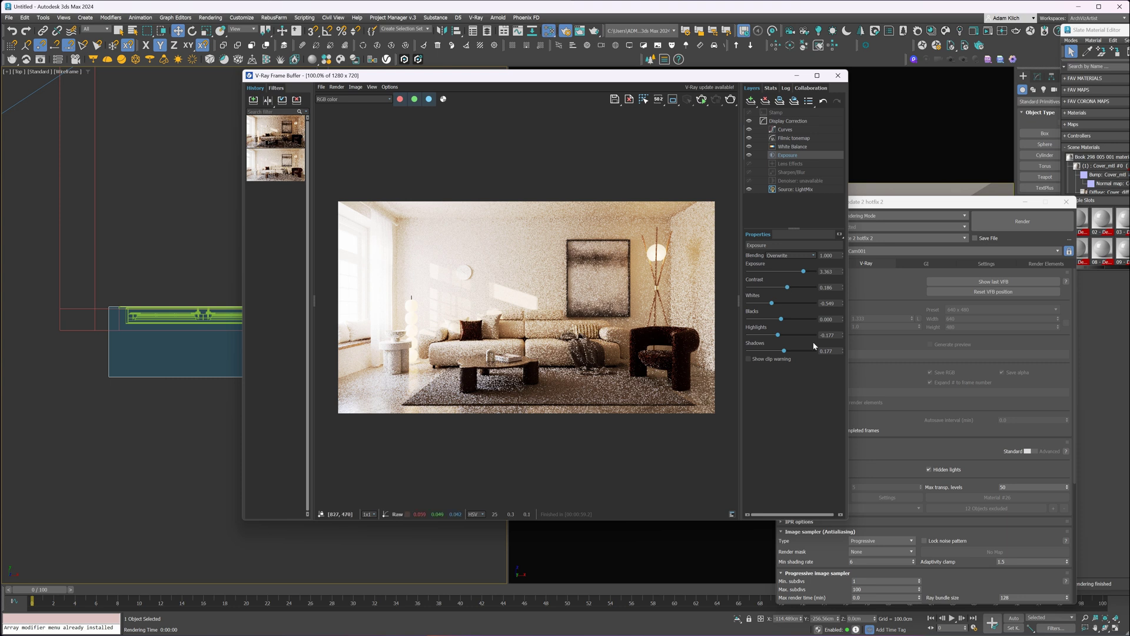
Set the new VRayMtl's diffuse colour to dark grey 303030 in the Slate Material Editor
{"action": "left_click_drag", "start_coordinate": [1101, 30], "coordinate": [684, 58]}
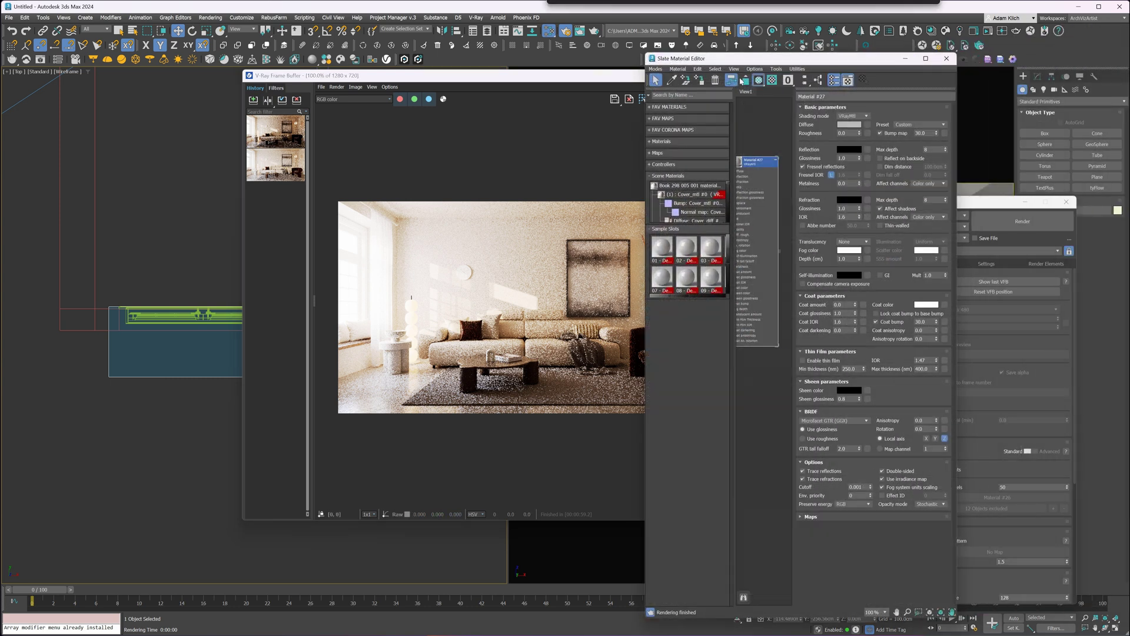
{"action": "left_click", "coordinate": [852, 128]}
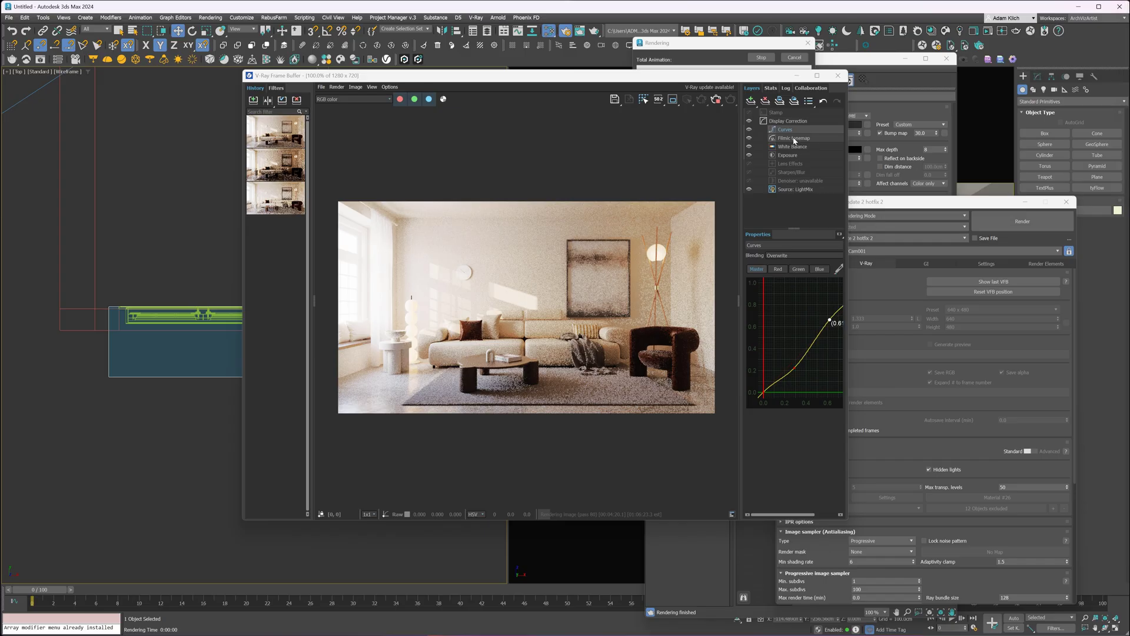
Enable the Lens Effects layer in the frame buffer, toggling it off and on to compare
{"action": "left_click", "coordinate": [792, 146]}
{"action": "left_click", "coordinate": [789, 155]}
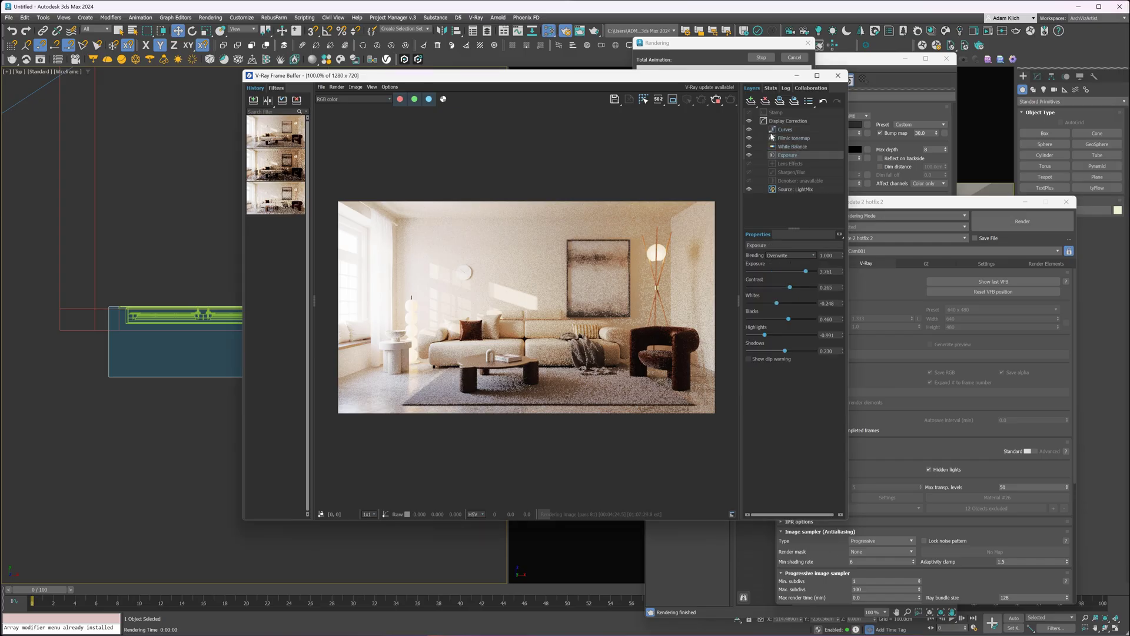
{"action": "left_click", "coordinate": [784, 165]}
{"action": "left_click", "coordinate": [748, 270]}
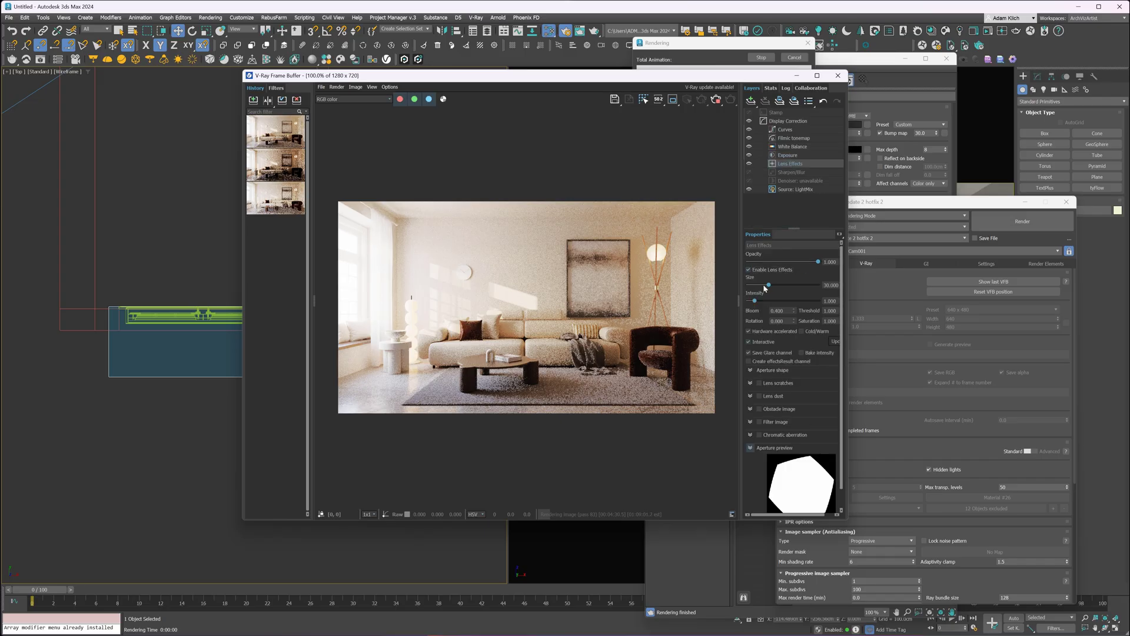
{"action": "left_click", "coordinate": [749, 270]}
{"action": "left_click", "coordinate": [749, 270]}
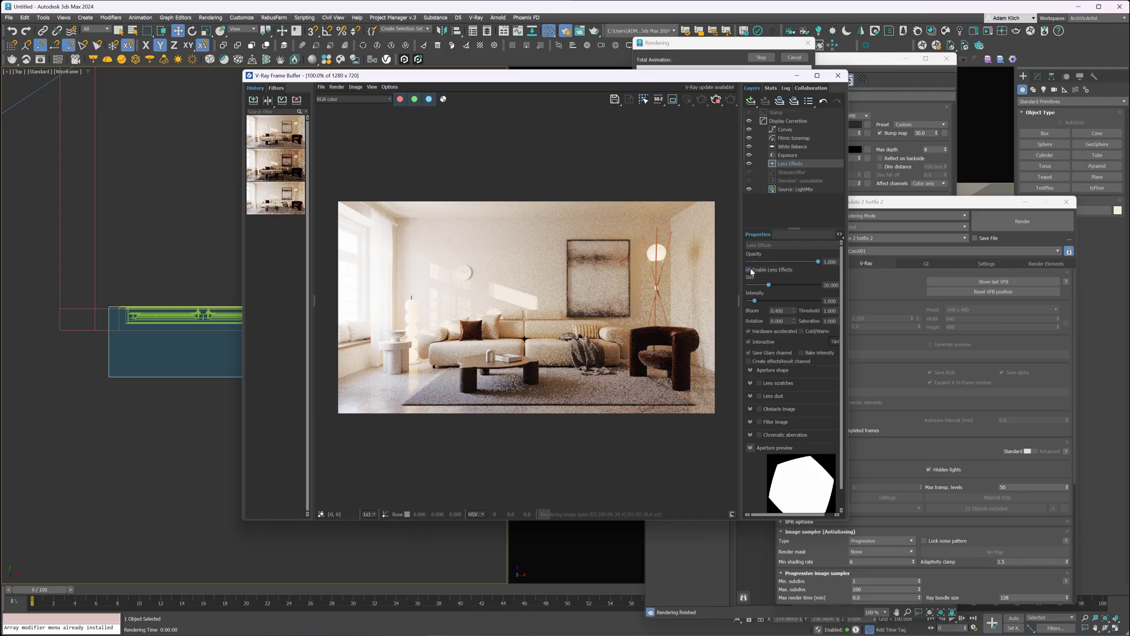